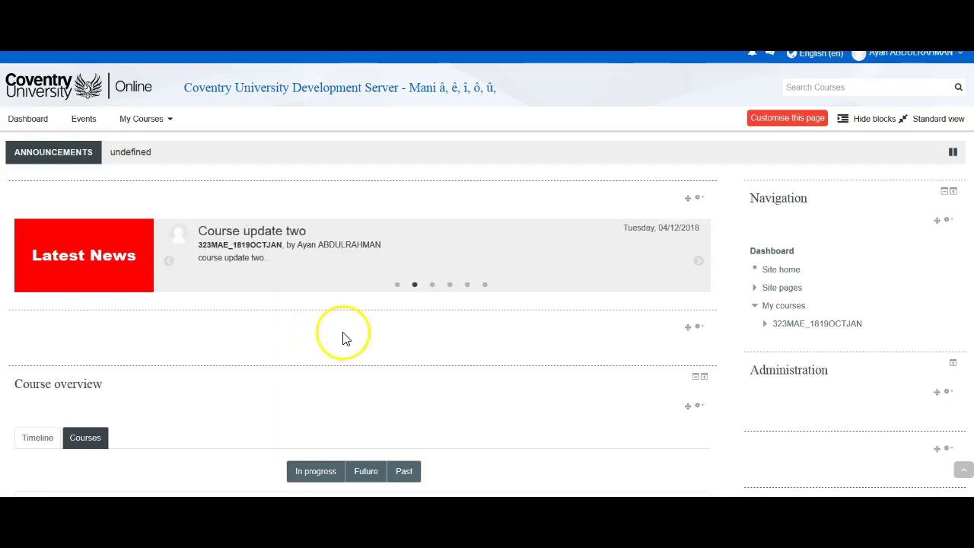
Step: Page the dashboard's Latest News carousel through to the sixth announcement, 'This is the subject'
click(397, 285)
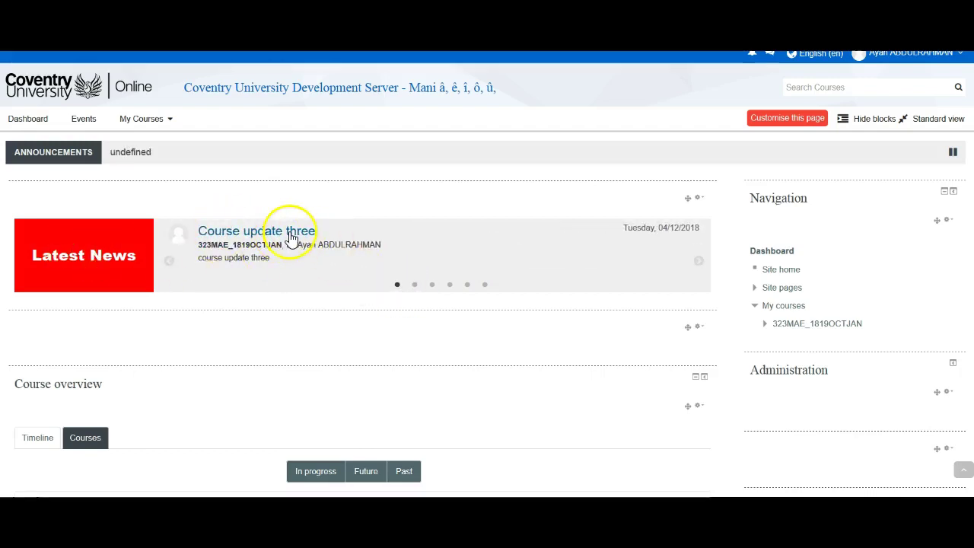
click(450, 285)
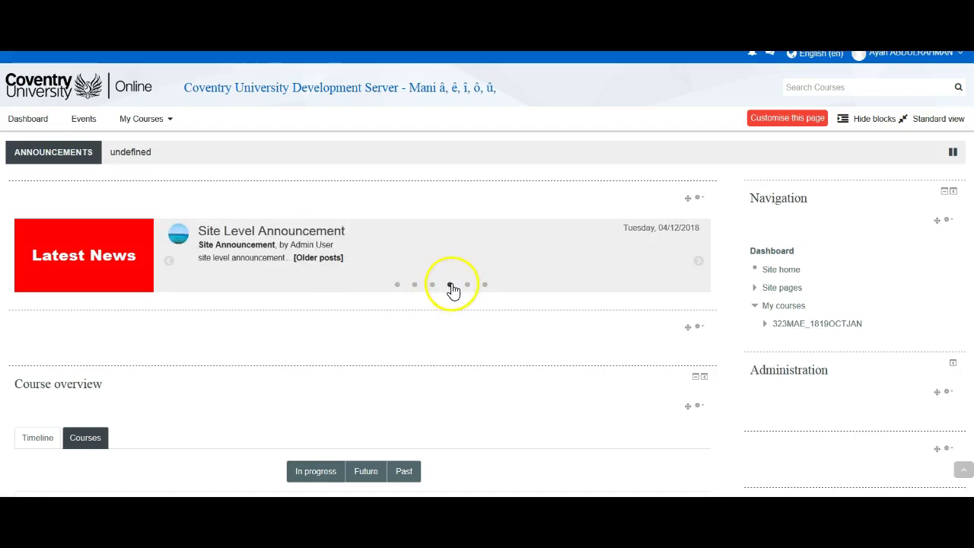
click(468, 285)
click(485, 285)
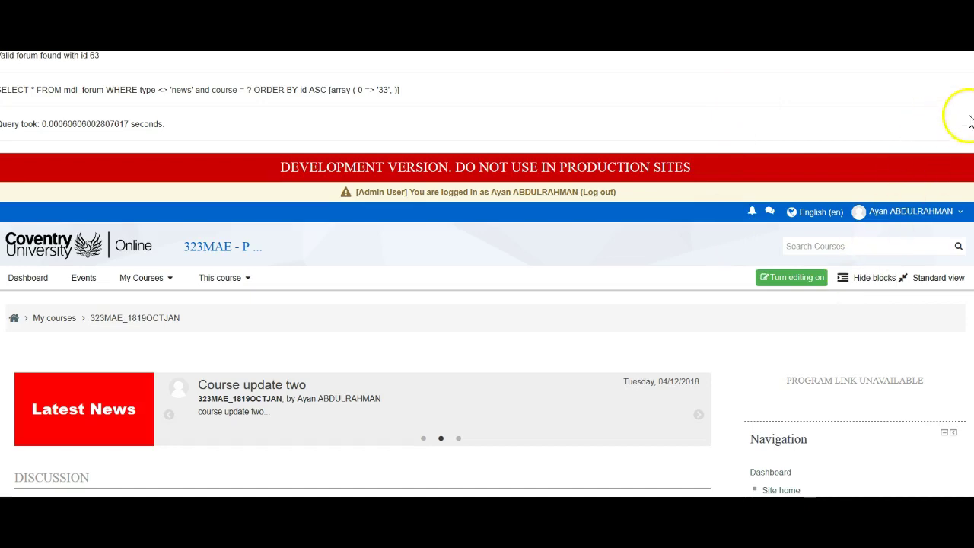
Step: Find the course page's Discussion block and start the 'Discussion in Moodle' subject
scroll(967, 121, down, 2)
scroll(487, 274, down, 2)
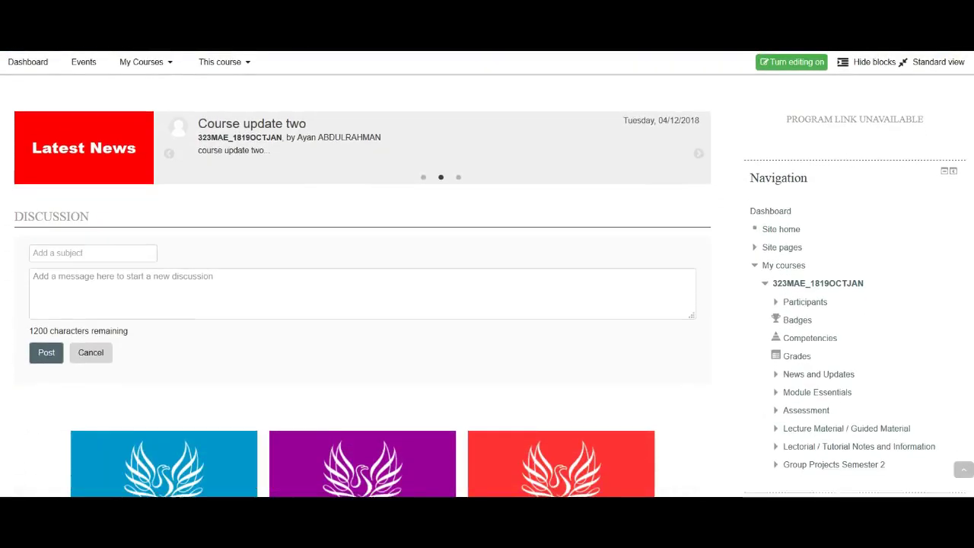
click(222, 61)
click(425, 173)
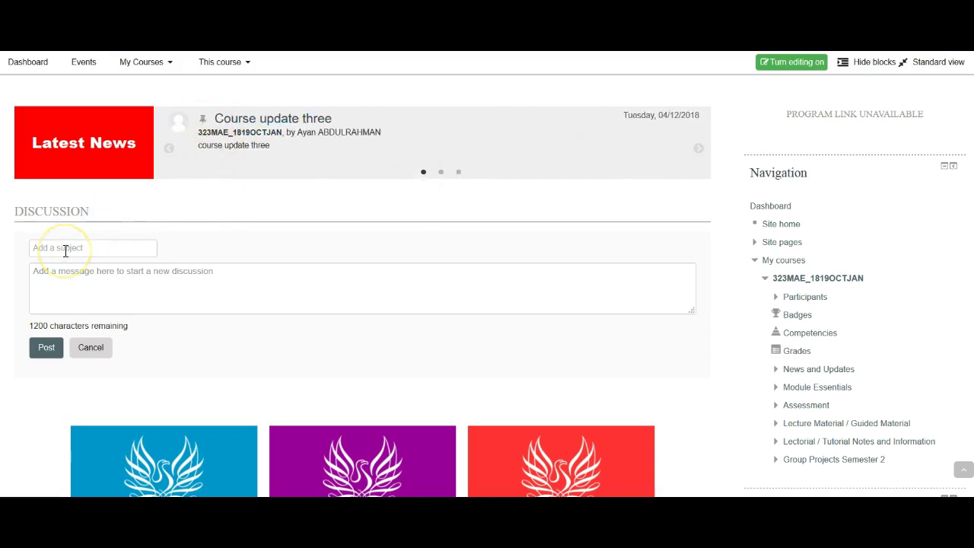
scroll(461, 276, down, 3)
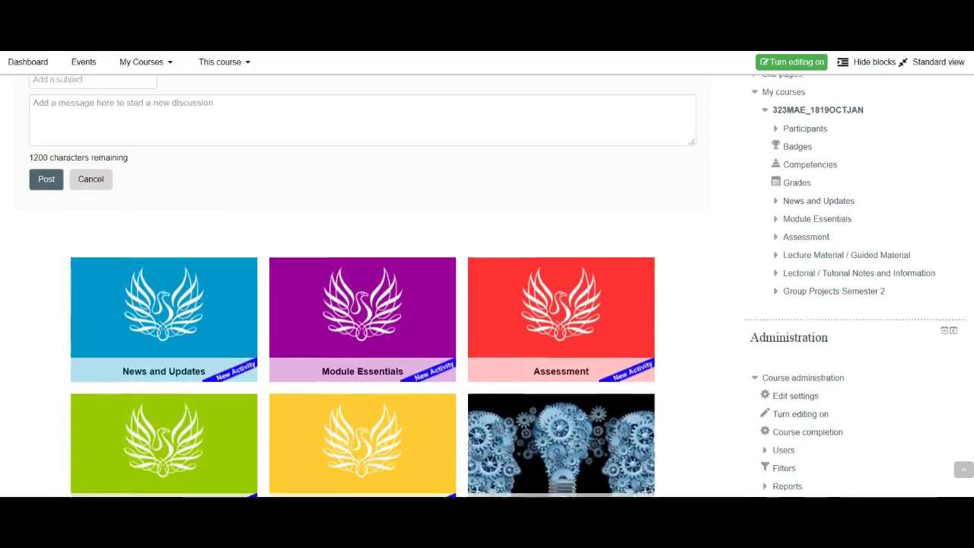
scroll(462, 277, up, 2)
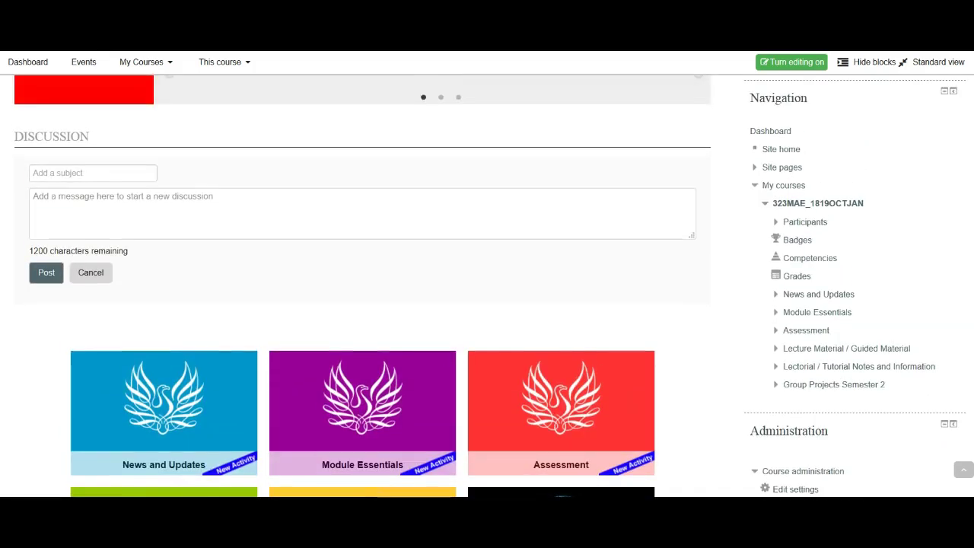
click(132, 174)
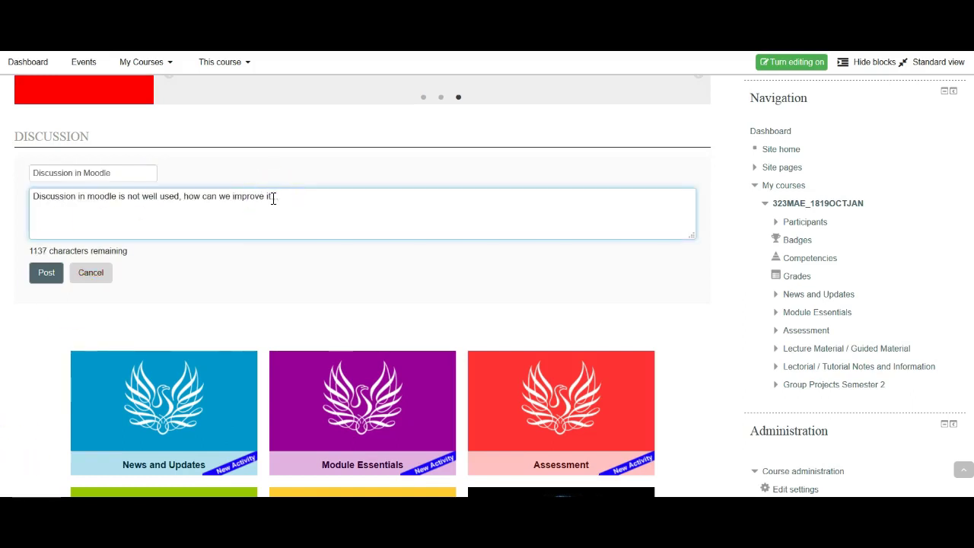
Step: Post the 'Discussion in Moodle' discussion and add the reply 'here is my reply....' beneath it
click(47, 274)
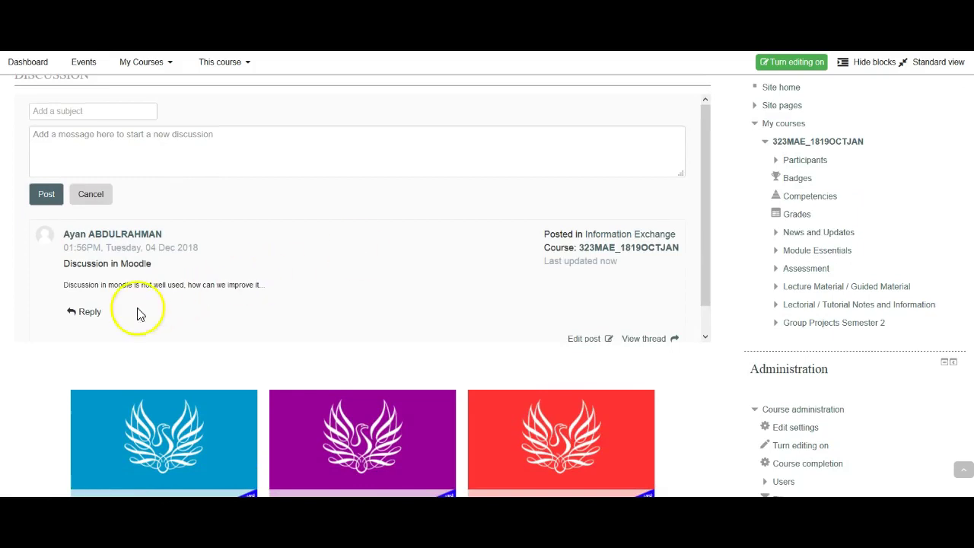
click(74, 315)
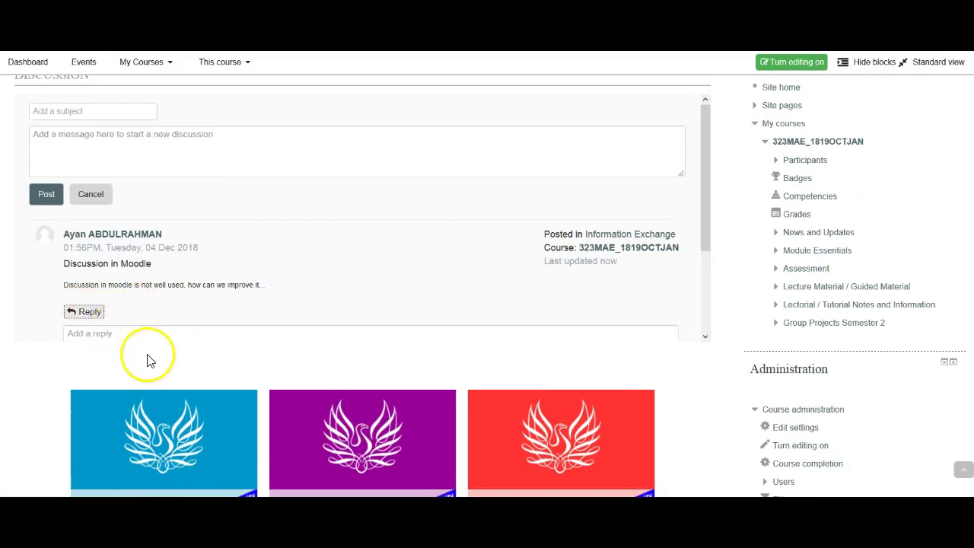
click(150, 335)
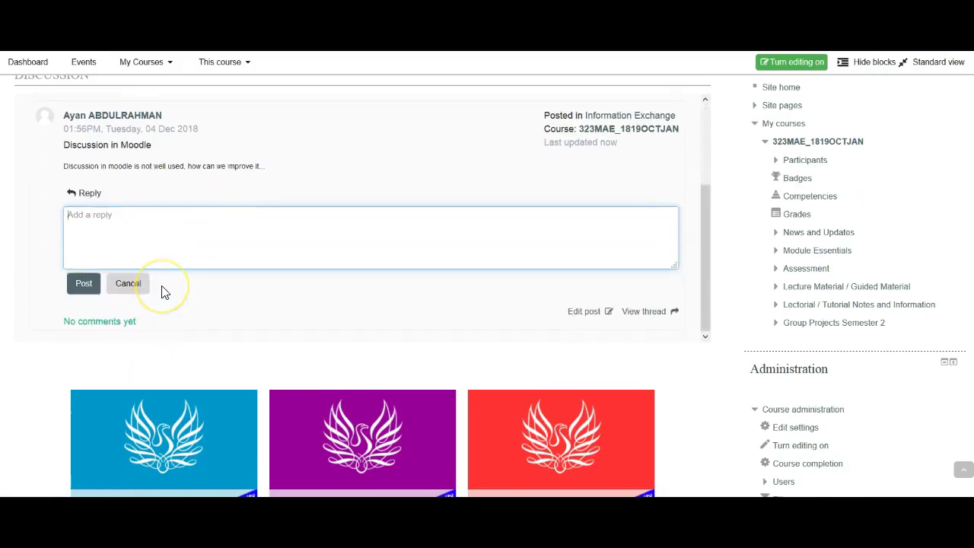
text(here is my reply....)
click(84, 283)
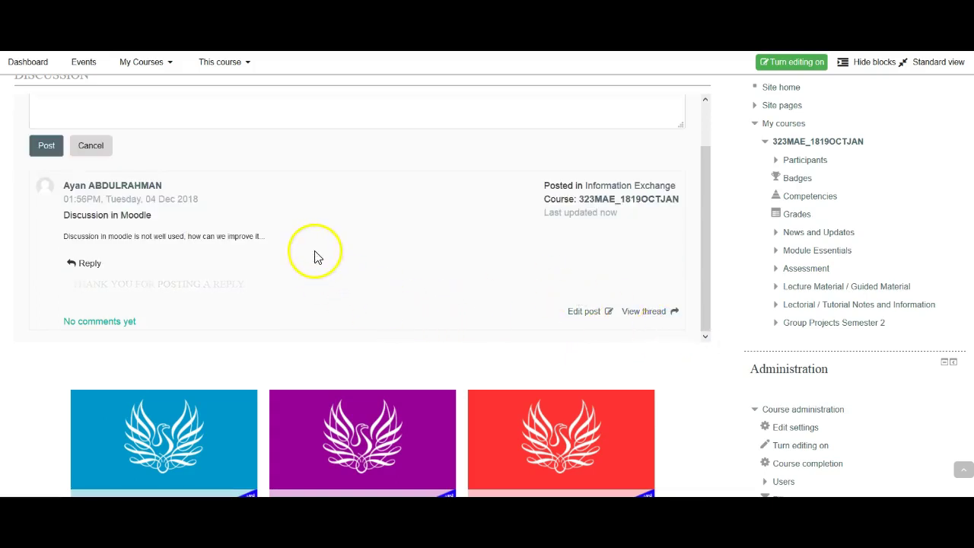
Step: Add the nested reply 'adsfds fds fds' beneath that reply
scroll(317, 257, down, 2)
scroll(323, 186, down, 1)
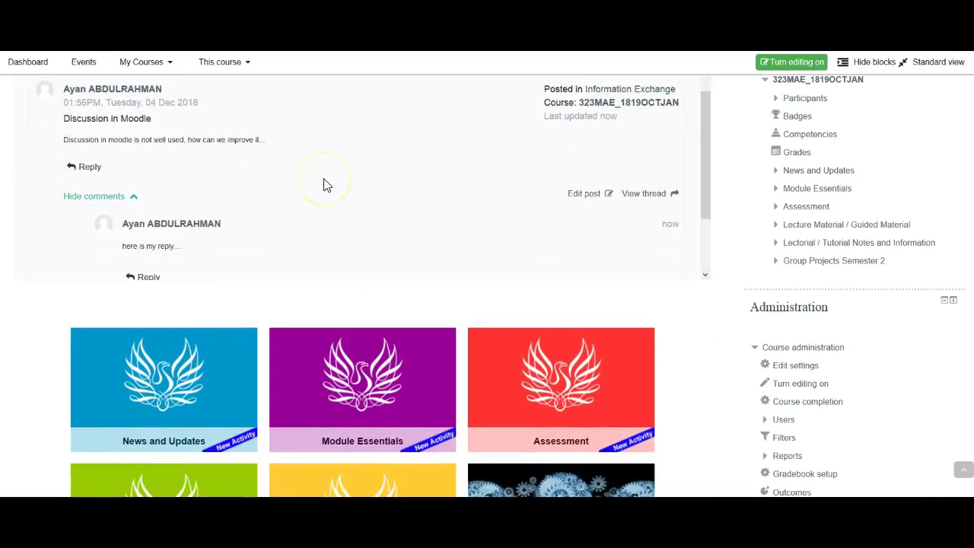
scroll(324, 186, down, 1)
click(148, 215)
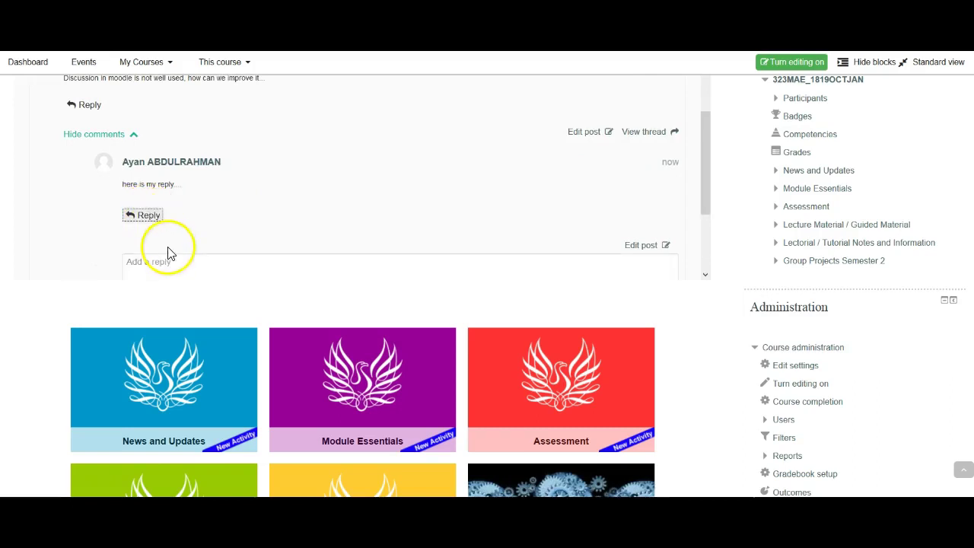
click(168, 266)
text(adsfds fds fds)
scroll(351, 192, down, 1)
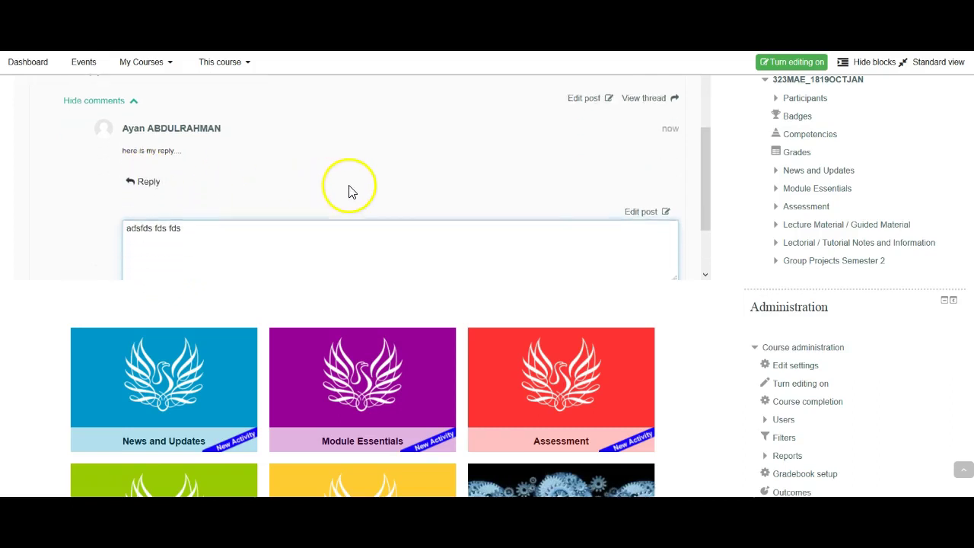
scroll(352, 192, down, 2)
click(131, 219)
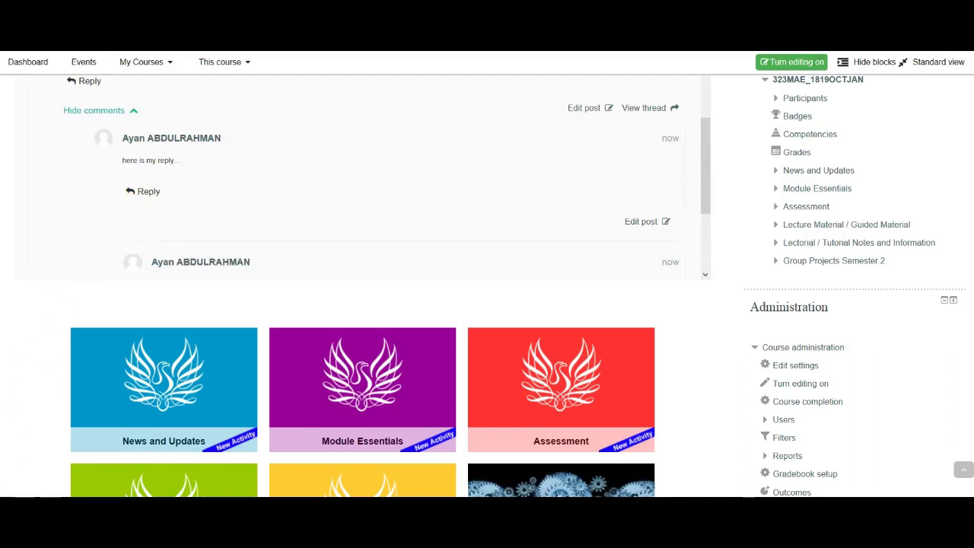
Step: Show and then hide the comments on 'Discussion in Moodle'
scroll(708, 308, down, 2)
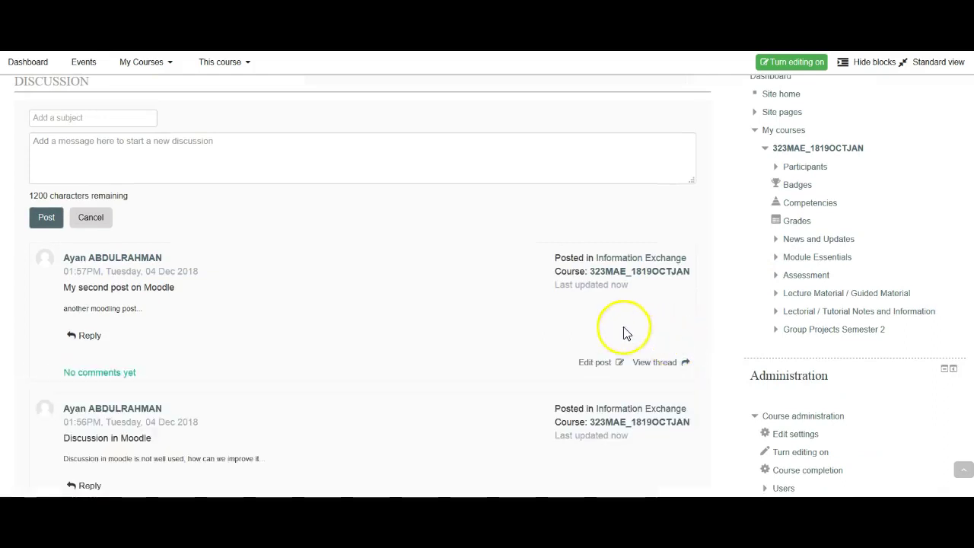
scroll(559, 312, down, 3)
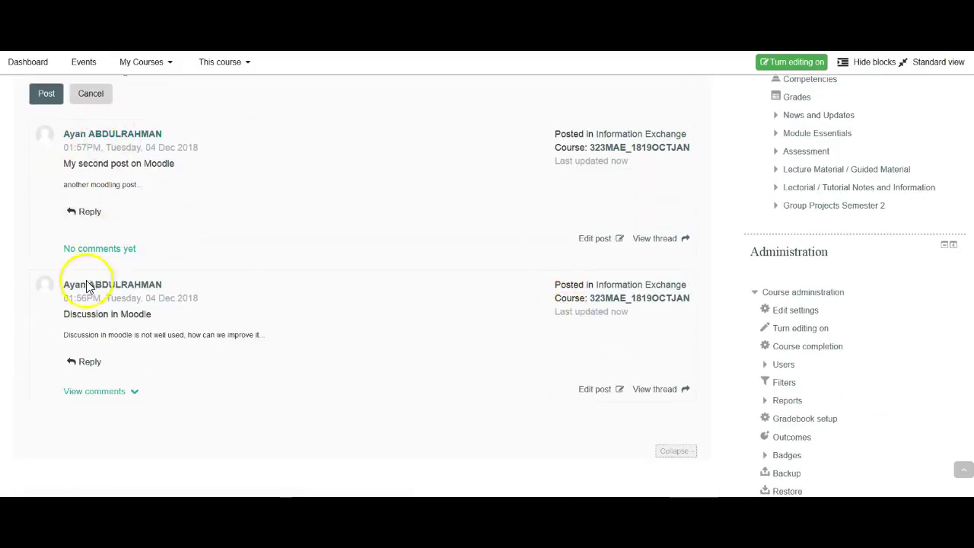
click(96, 392)
scroll(247, 291, down, 3)
scroll(249, 290, down, 3)
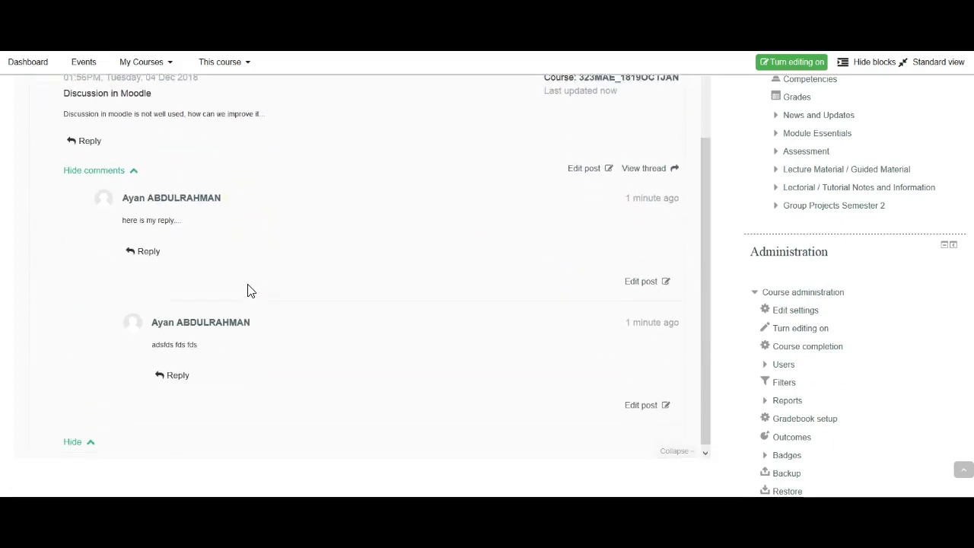
scroll(84, 282, up, 3)
click(73, 289)
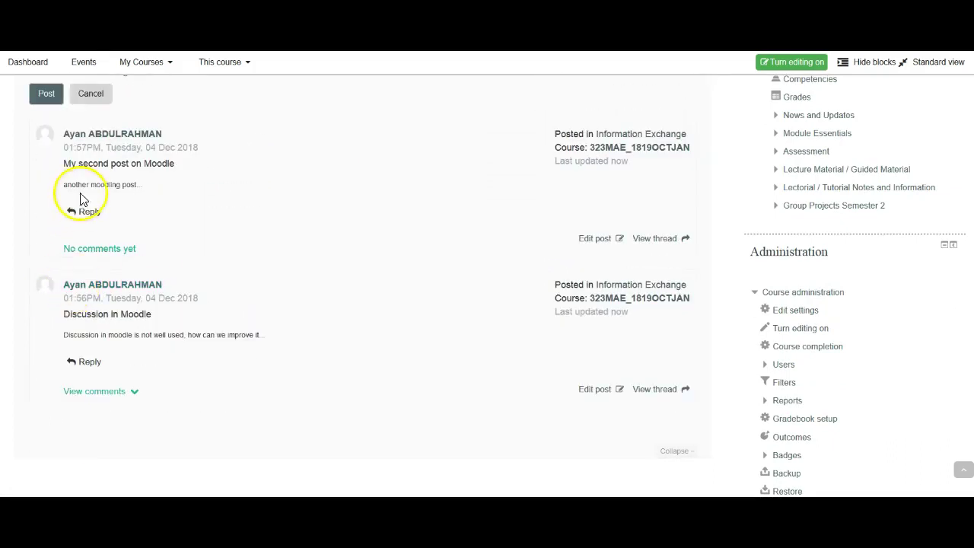
Step: Reply 'dsf dsf dsa fdsa' to 'My second post on Moodle'
click(85, 211)
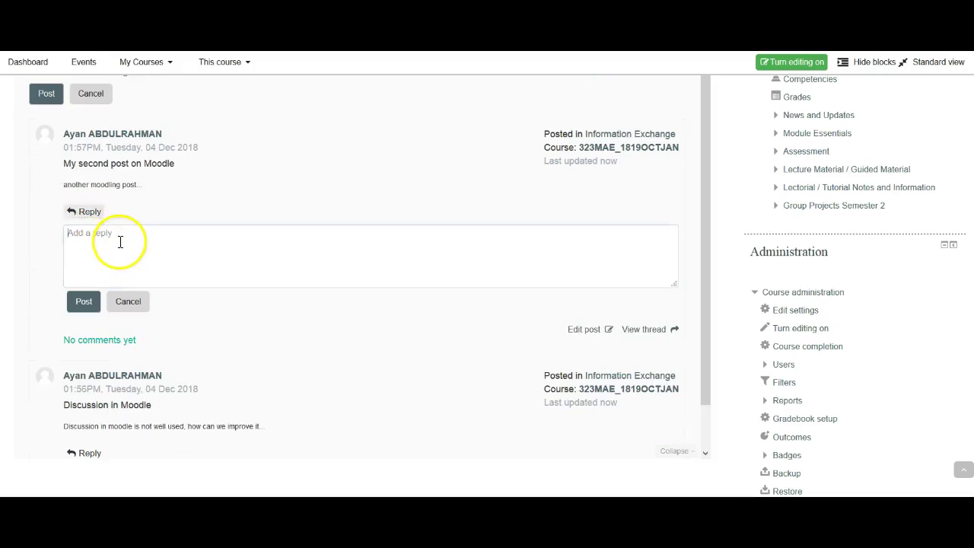
click(121, 241)
text(dsf dsf dsa fdsa)
click(85, 302)
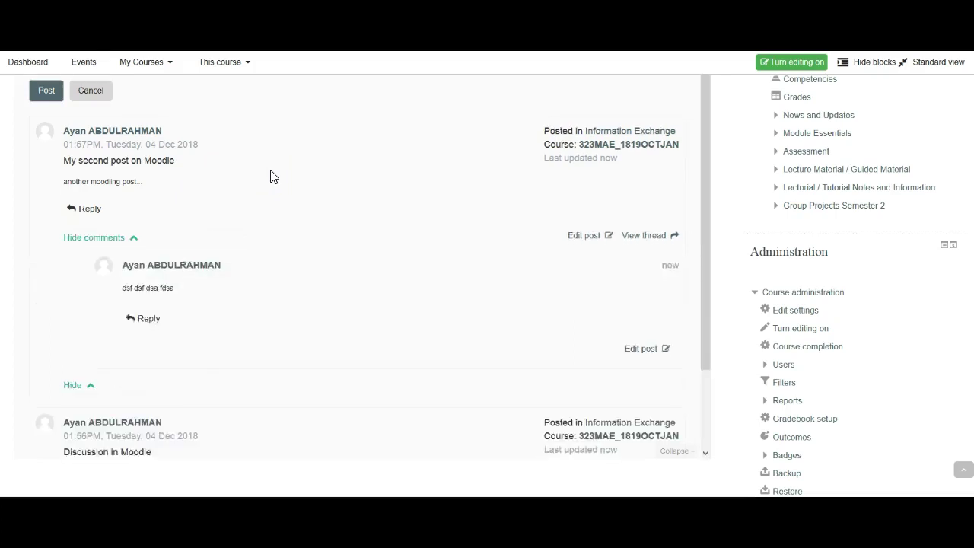
scroll(273, 177, down, 2)
click(784, 294)
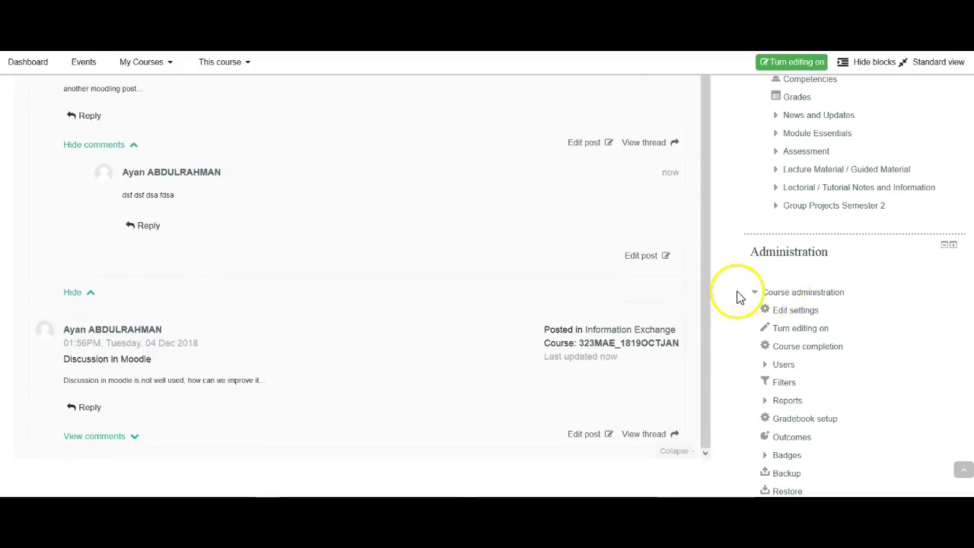
scroll(737, 297, down, 5)
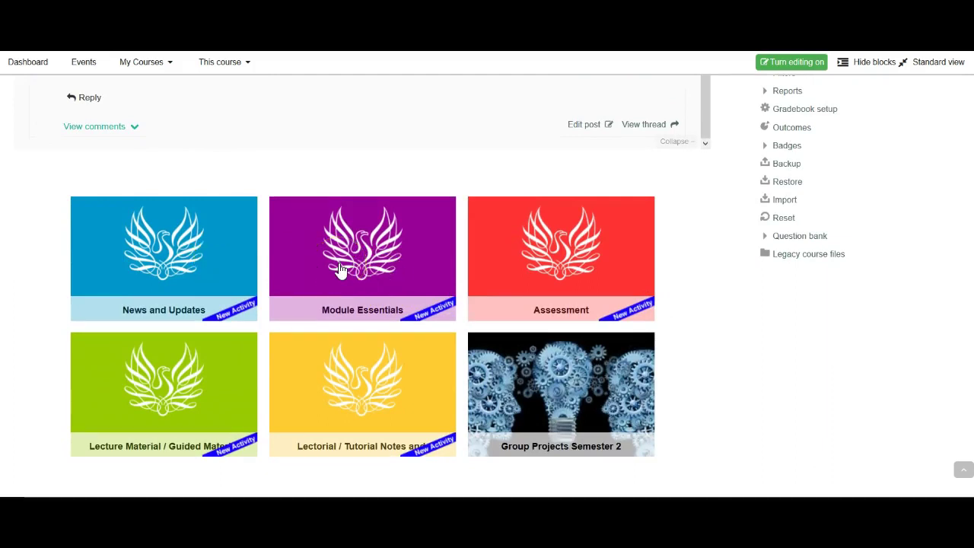
Step: Post the comment 'Comment on course section....' in the Module Essentials section
click(341, 270)
scroll(341, 270, down, 4)
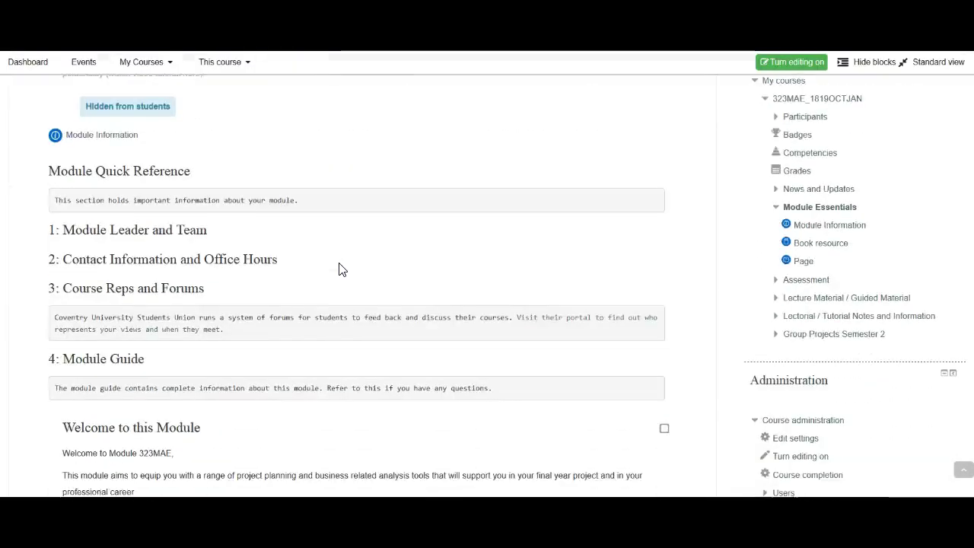
scroll(340, 270, down, 3)
scroll(340, 269, down, 4)
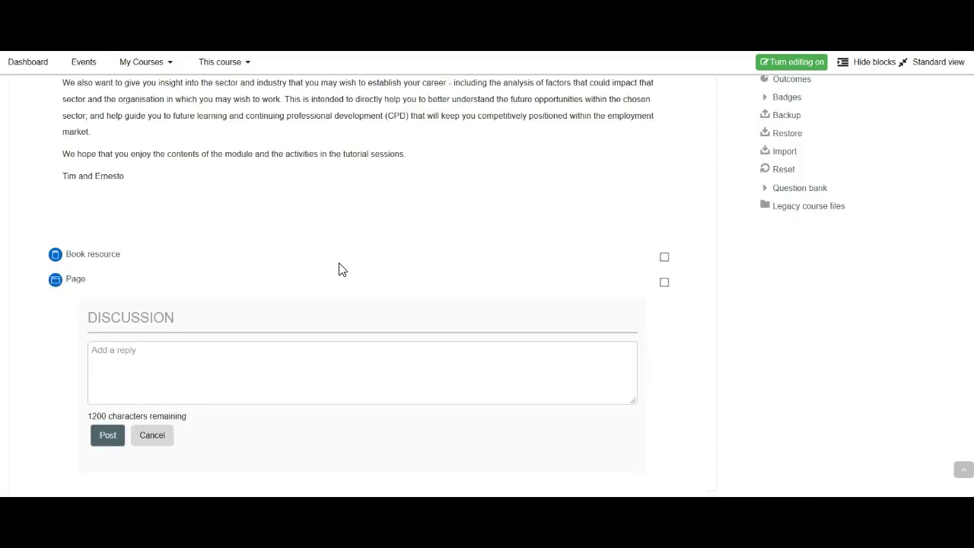
click(232, 372)
text(Comment on)
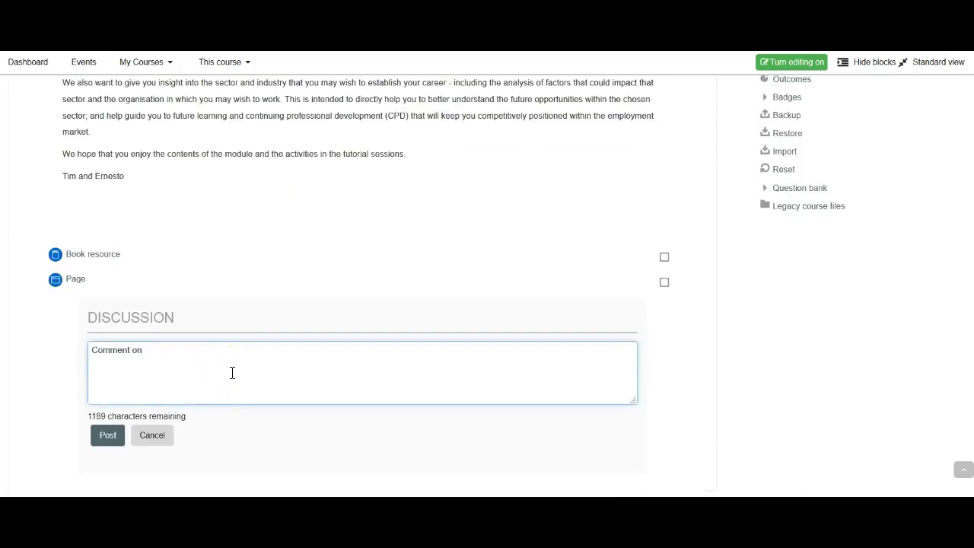
text(course section....)
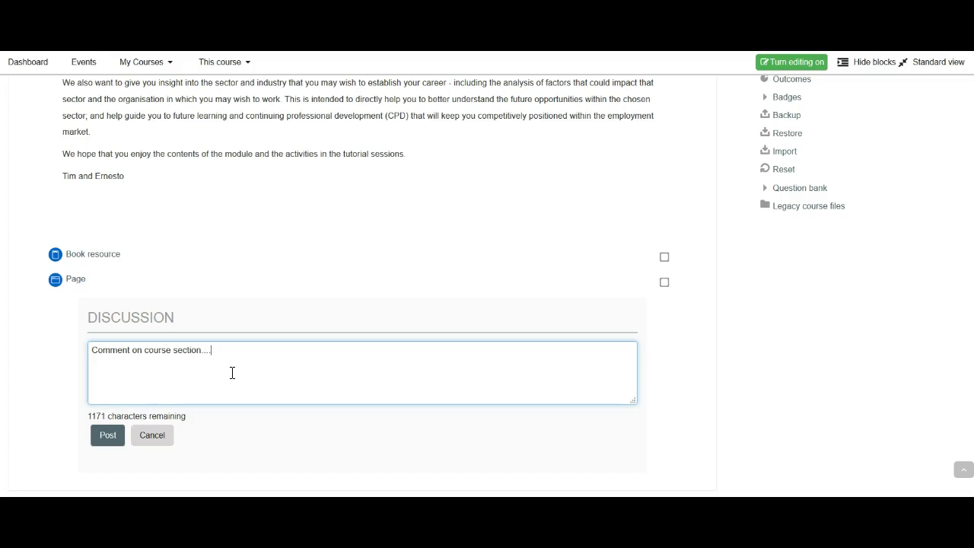
click(108, 440)
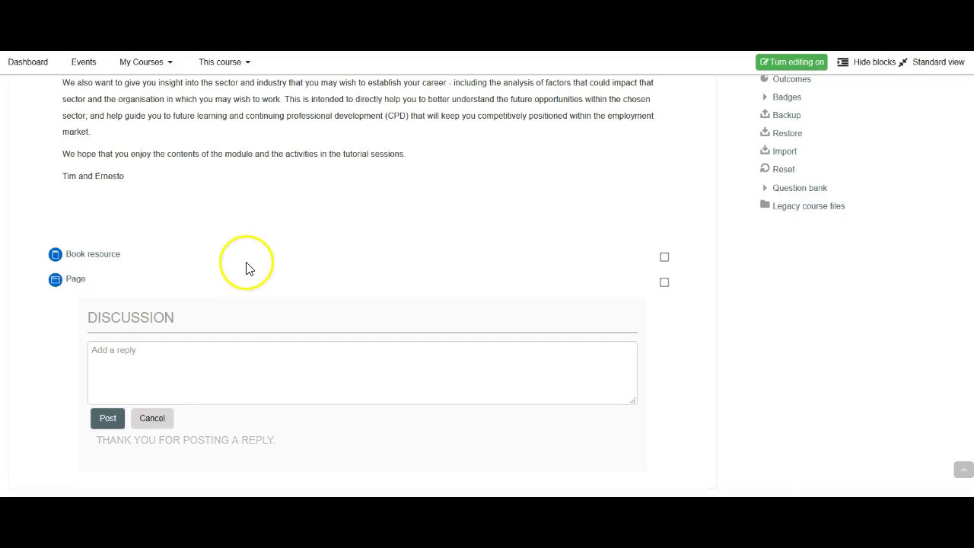
Step: Open the Book resource in a new tab and bring up the Page link's options
right_click(93, 263)
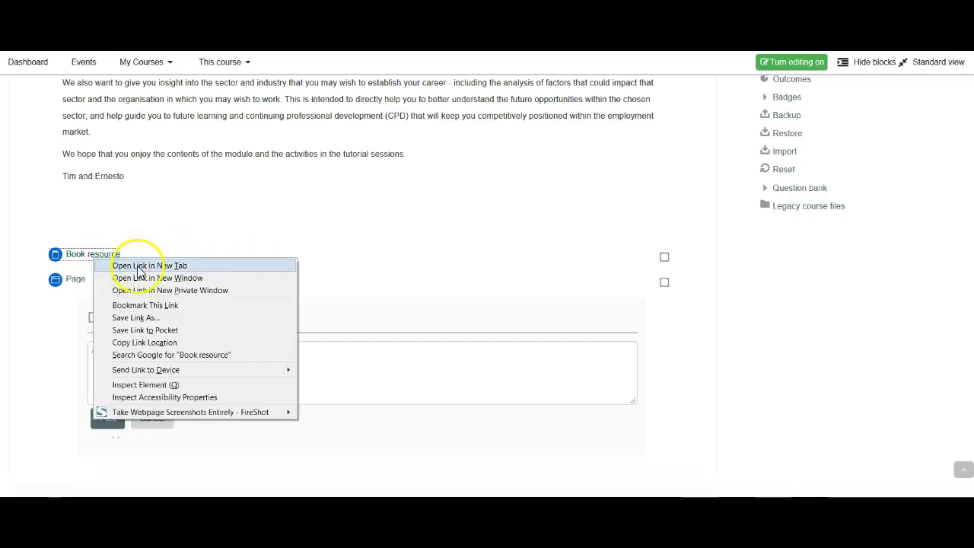
click(137, 267)
right_click(79, 287)
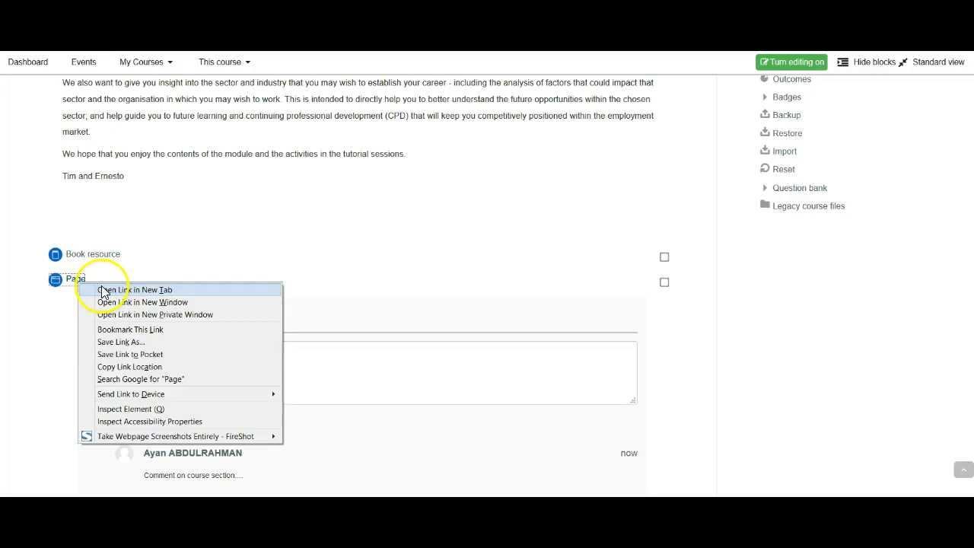
Step: Open the Page in a new tab, then post comments on the Book resource and the Page
click(474, 196)
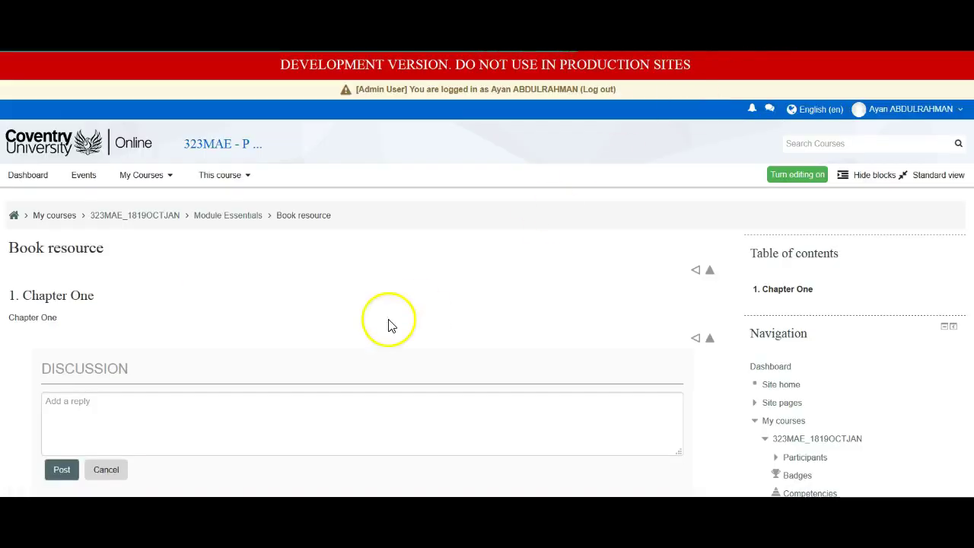
click(244, 401)
text(posting on book res)
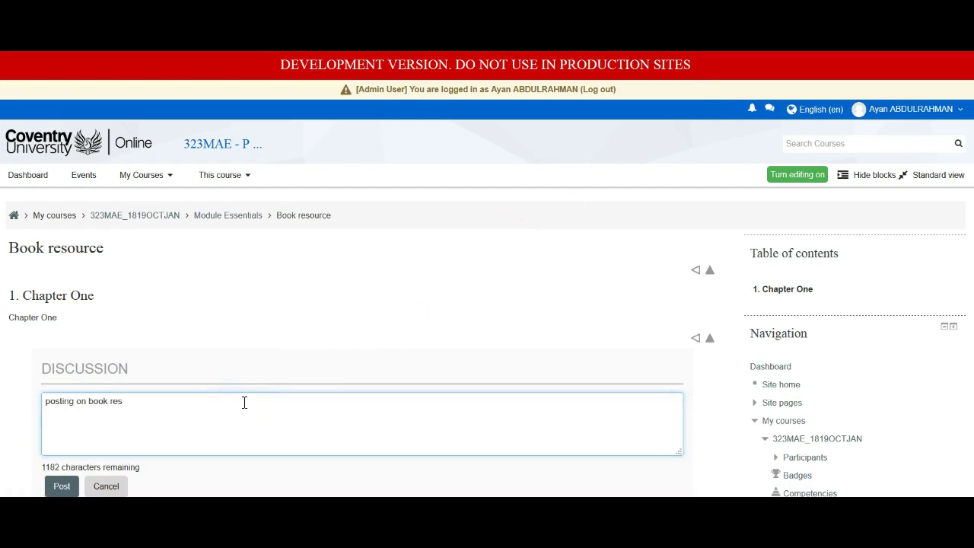
text(ource...)
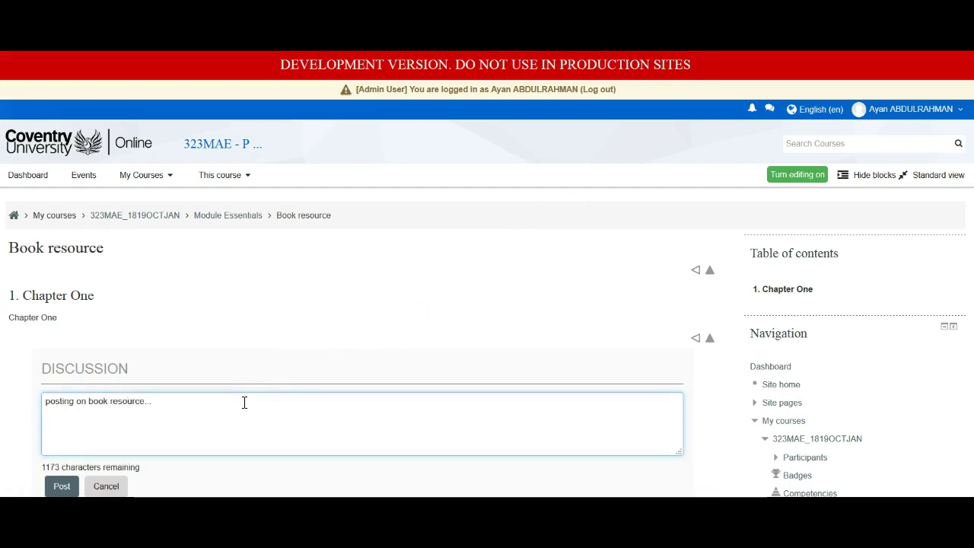
click(114, 465)
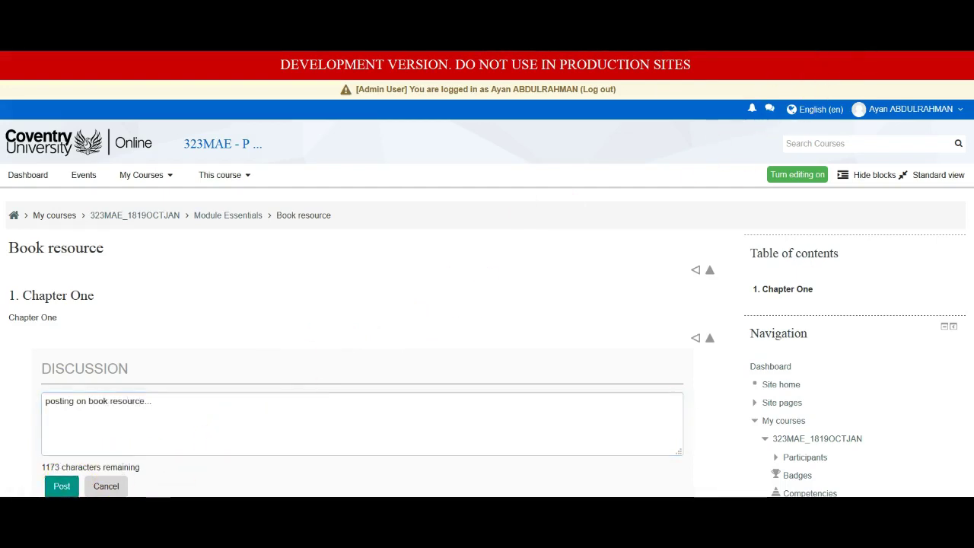
click(182, 369)
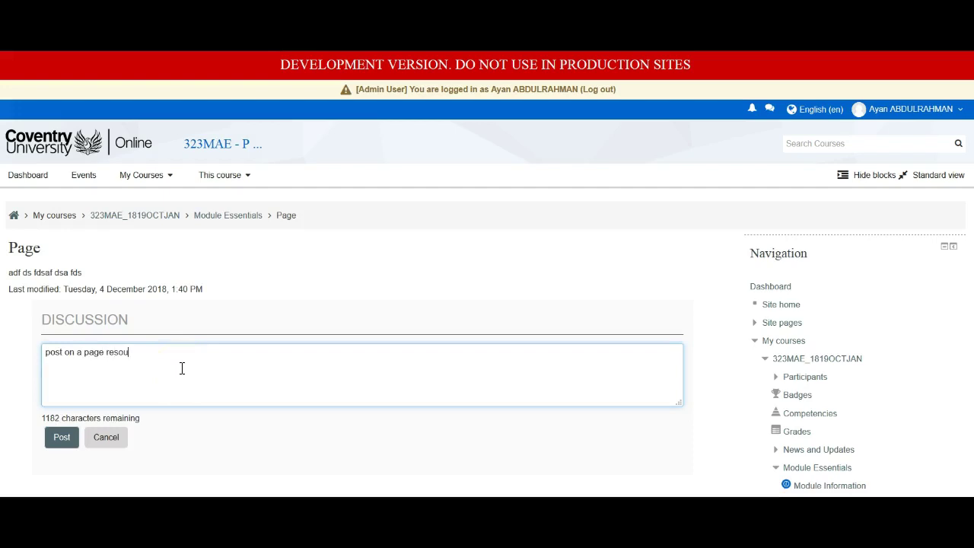
click(61, 438)
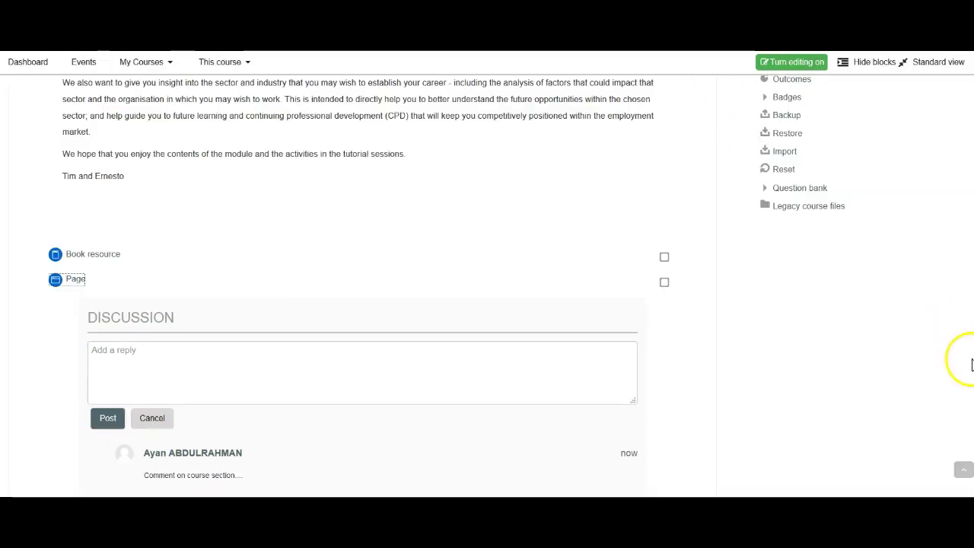
Step: Go through This course > Forums to the Information Exchange forum and review its Forum Bot discussions
click(963, 471)
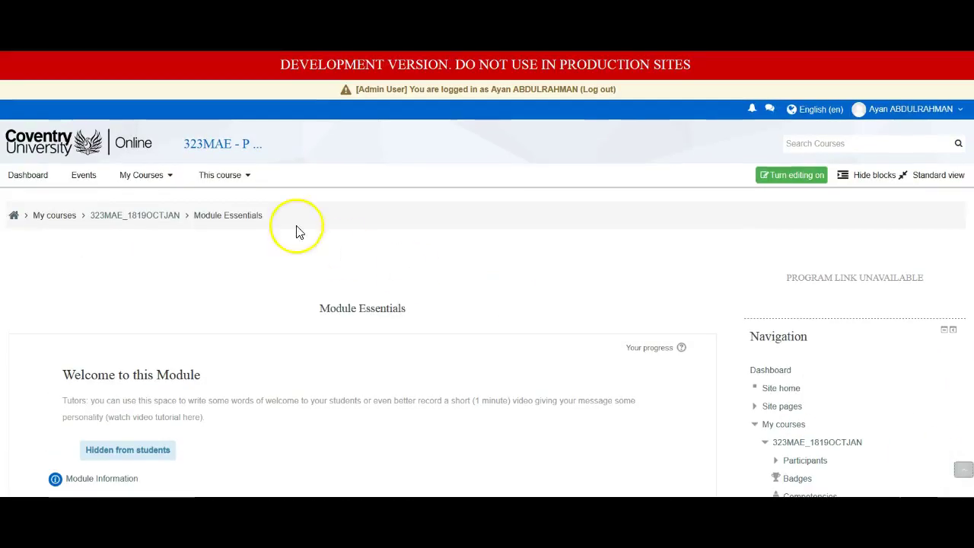
click(223, 175)
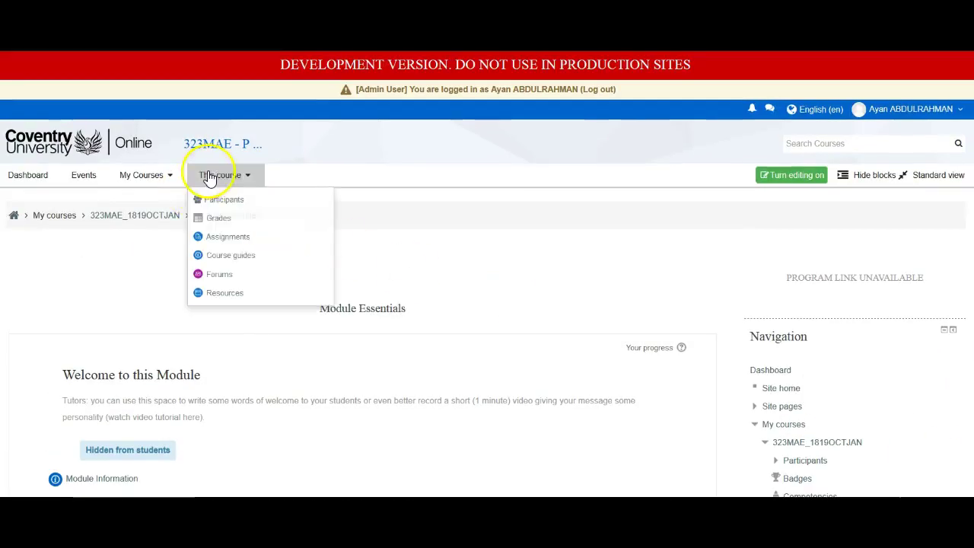
click(225, 283)
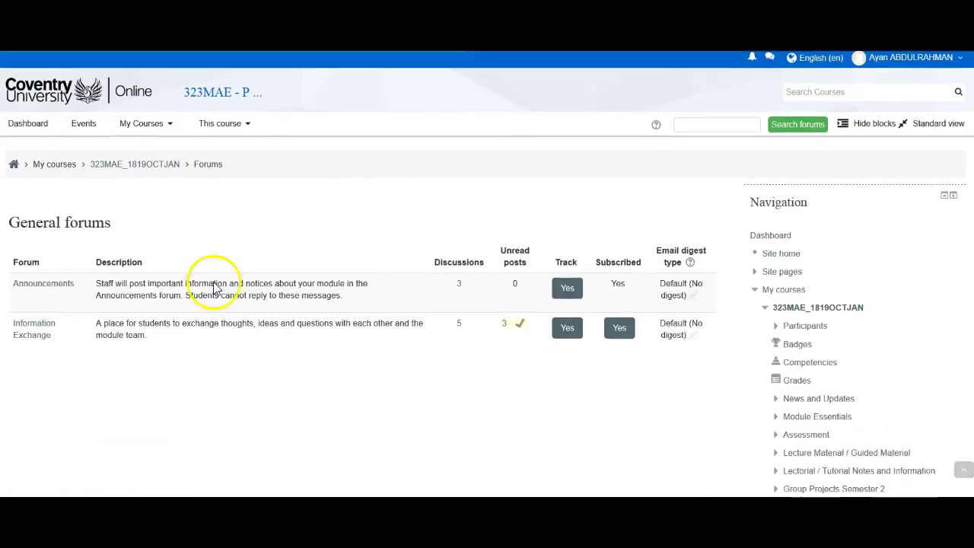
scroll(114, 297, down, 1)
click(42, 319)
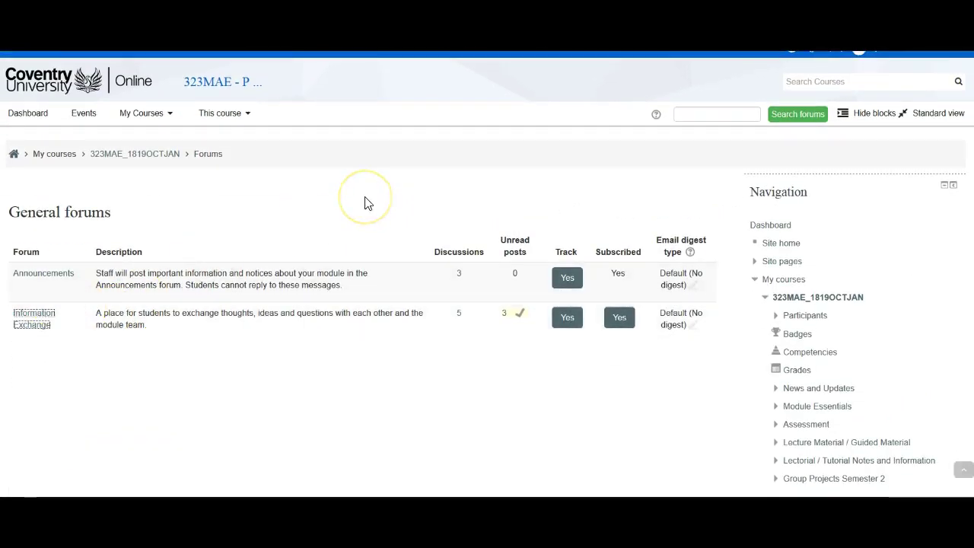
scroll(366, 202, down, 2)
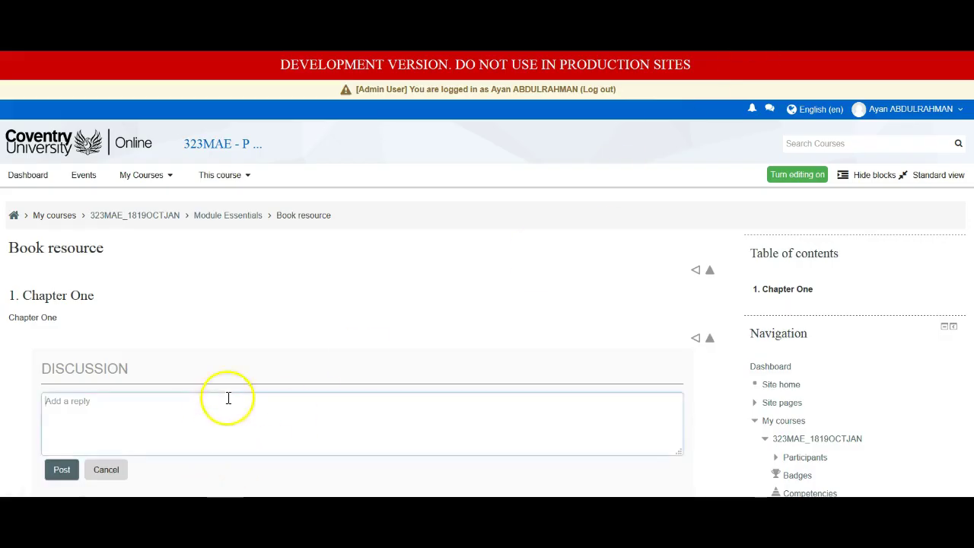
Step: Reply 'dasf dsa fdsa fds' beneath the 'posting on book resource...' comment
click(228, 398)
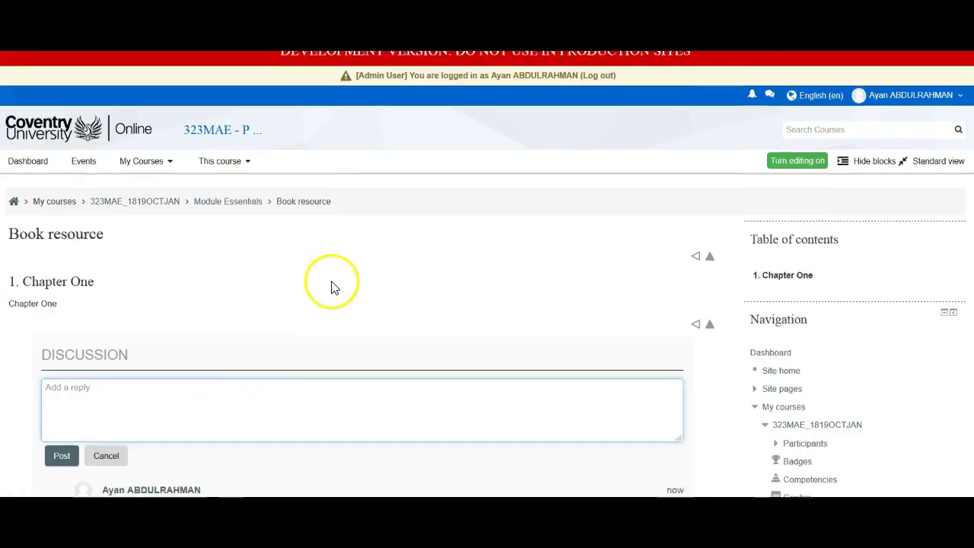
scroll(219, 288, down, 2)
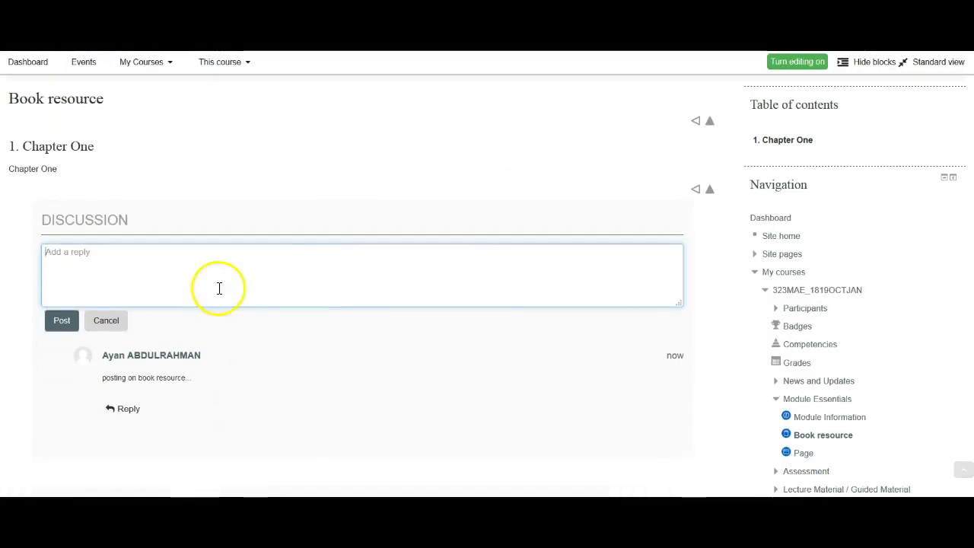
click(129, 415)
click(194, 443)
text(dasf dsa fdsa f)
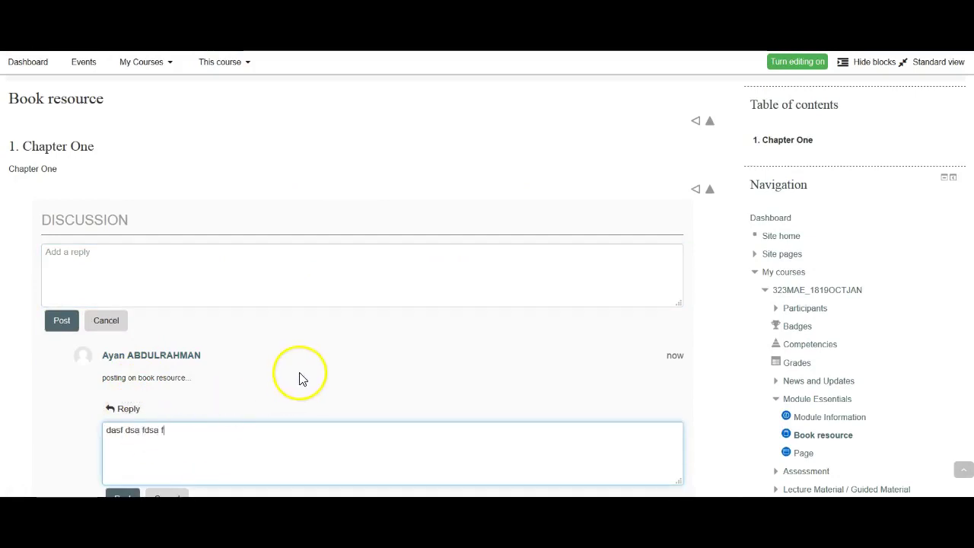
text(ds)
scroll(226, 400, down, 2)
click(123, 376)
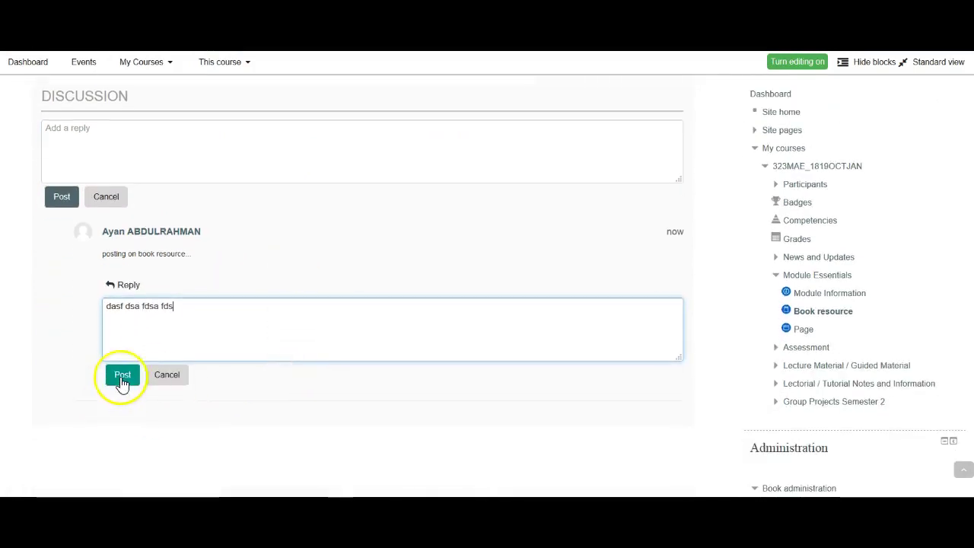
click(353, 284)
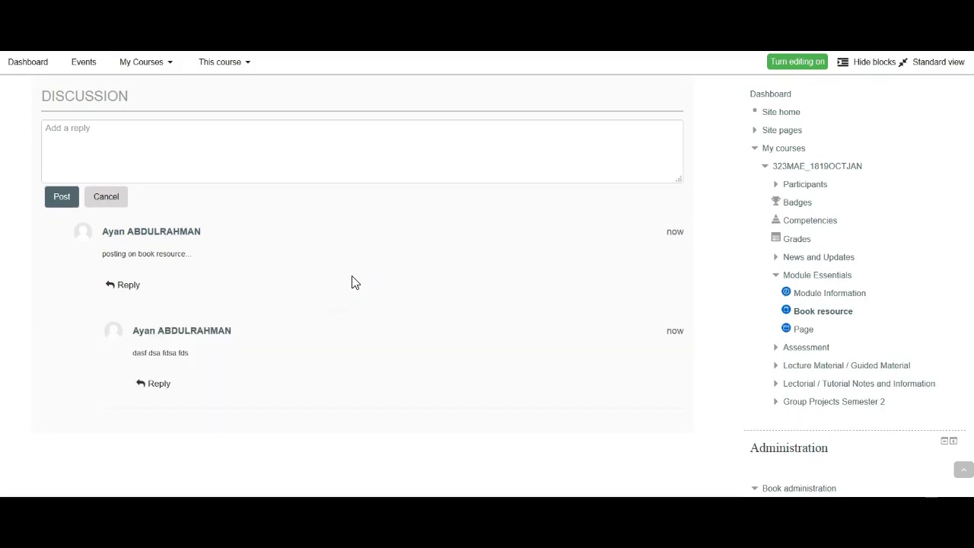
scroll(352, 283, up, 1)
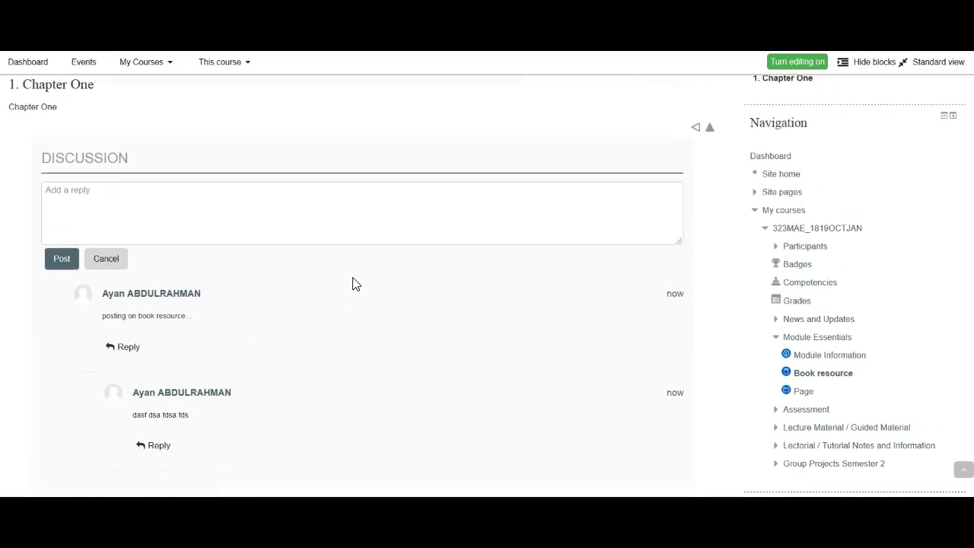
Step: Return to the Information Exchange forum, where the Book resource discussion now tops the list with 2 replies
click(672, 102)
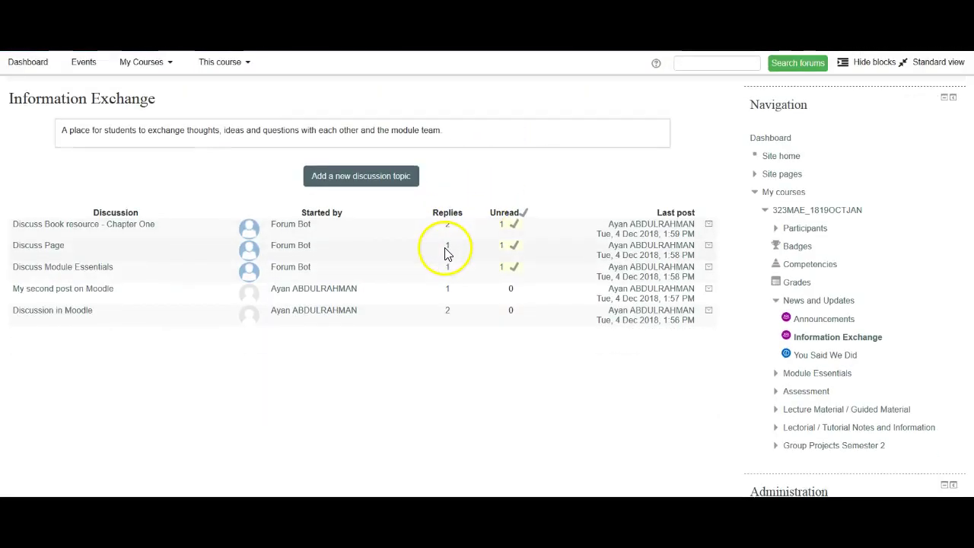
scroll(471, 228, up, 3)
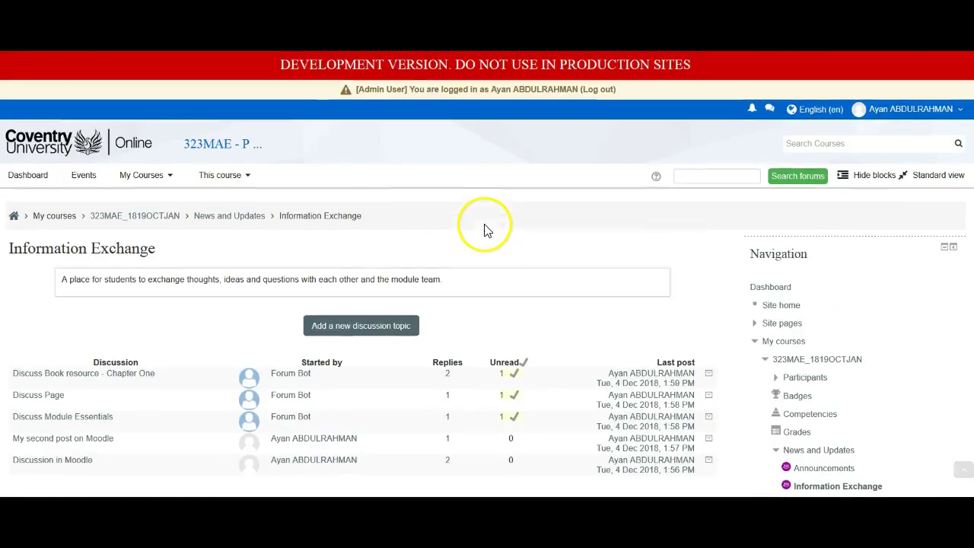
Step: On the course main page, expand the comments under the Discuss Page post
click(137, 217)
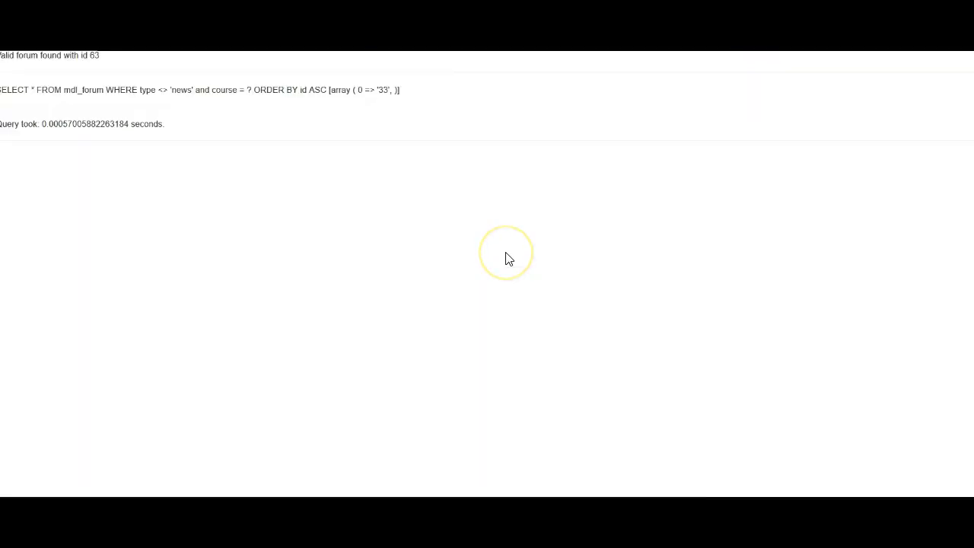
scroll(509, 260, down, 1)
scroll(509, 260, down, 1)
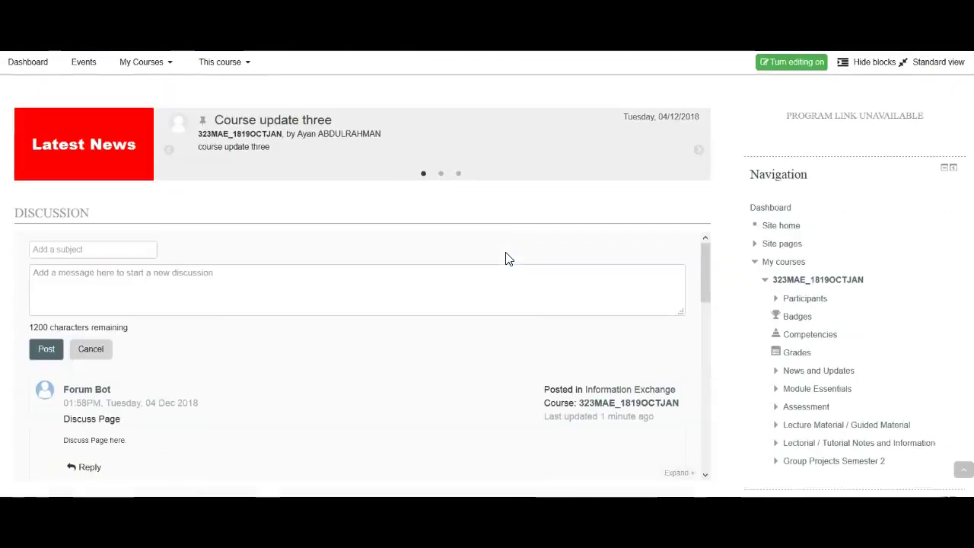
scroll(509, 260, down, 1)
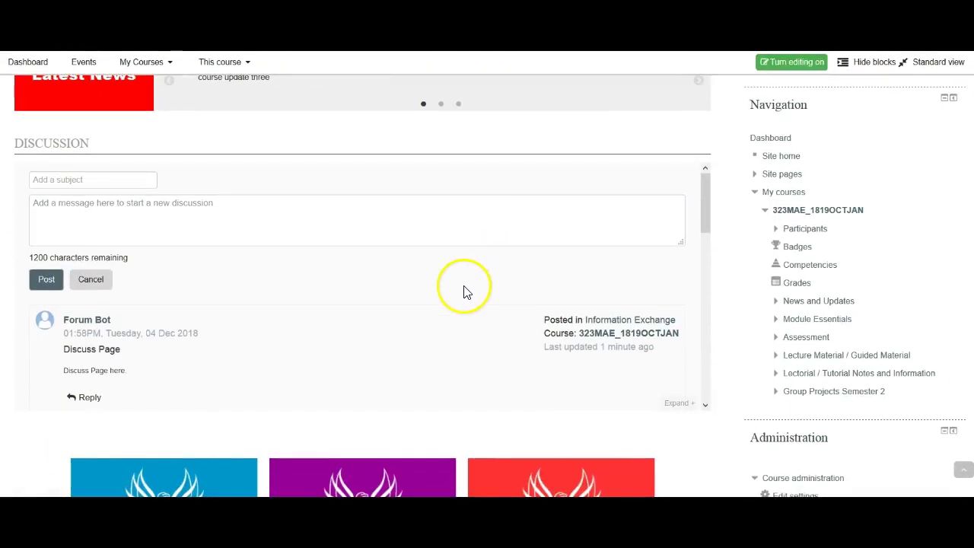
scroll(460, 288, down, 1)
scroll(176, 326, down, 3)
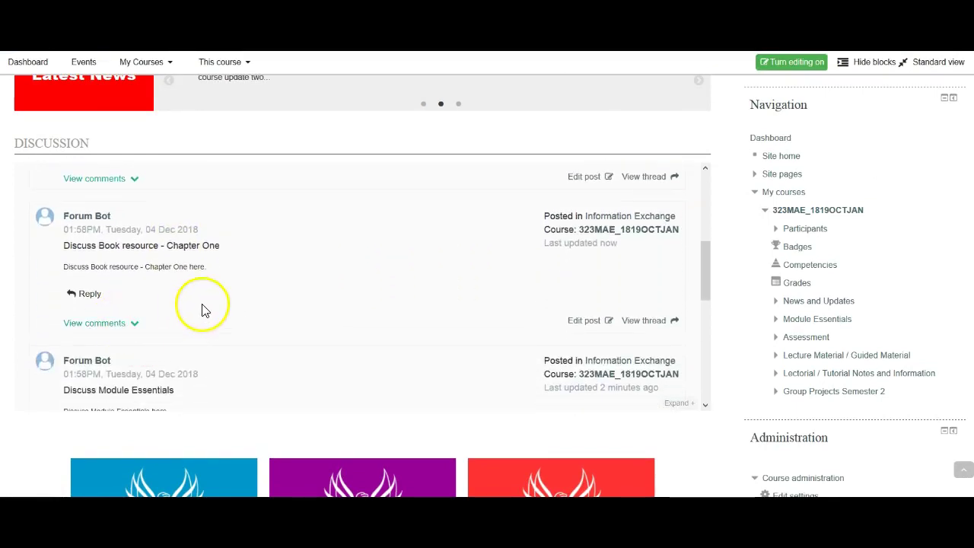
scroll(201, 304, down, 3)
scroll(225, 310, up, 1)
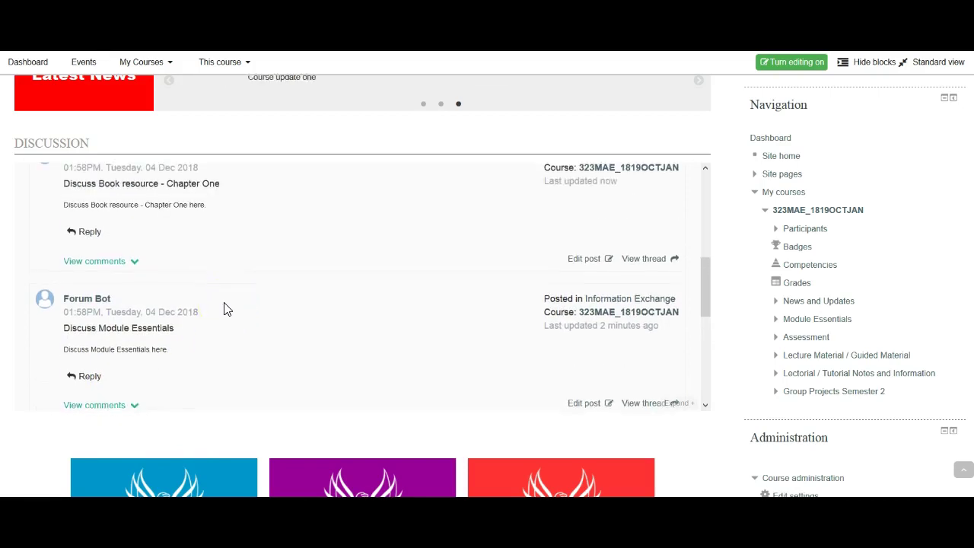
scroll(226, 309, up, 2)
scroll(137, 285, up, 1)
click(124, 303)
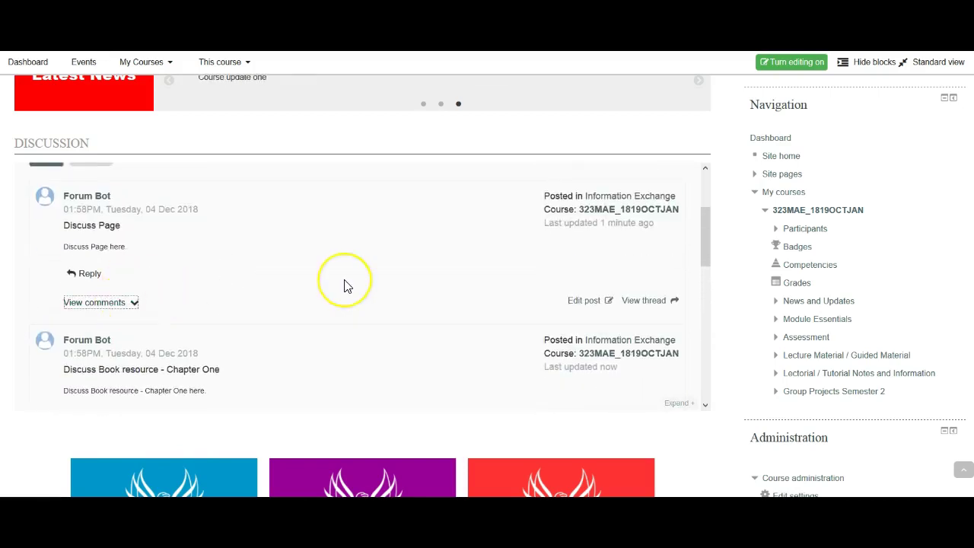
Step: Expand the comments under 'Discuss Book resource - Chapter One' to reveal the nested reply
scroll(344, 286, down, 1)
scroll(344, 286, up, 1)
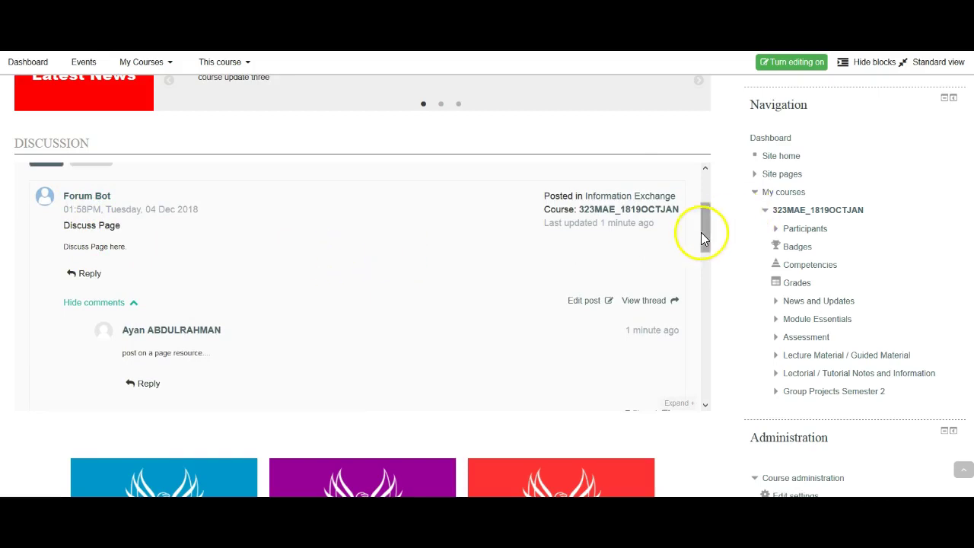
drag(703, 231, 703, 195)
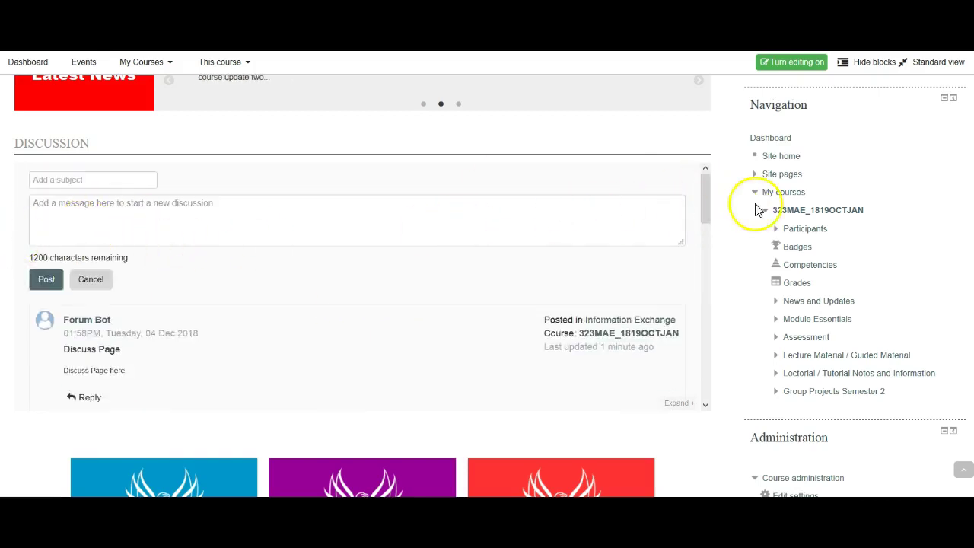
drag(710, 194, 714, 257)
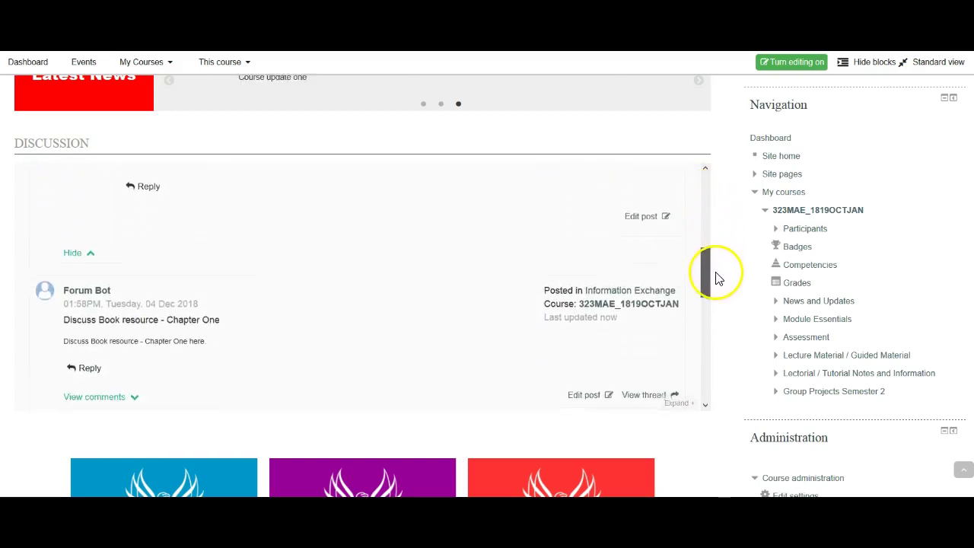
drag(714, 258, 717, 279)
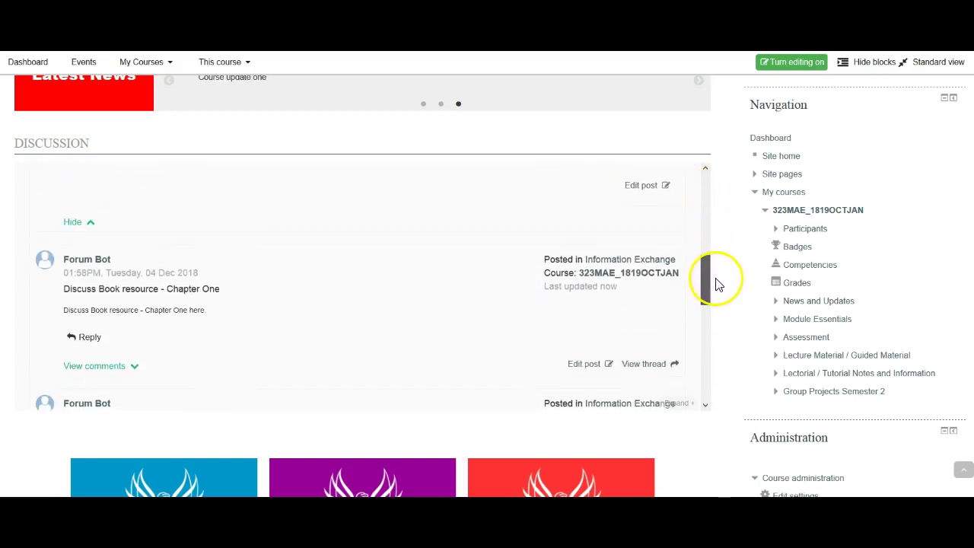
click(90, 373)
scroll(378, 267, down, 2)
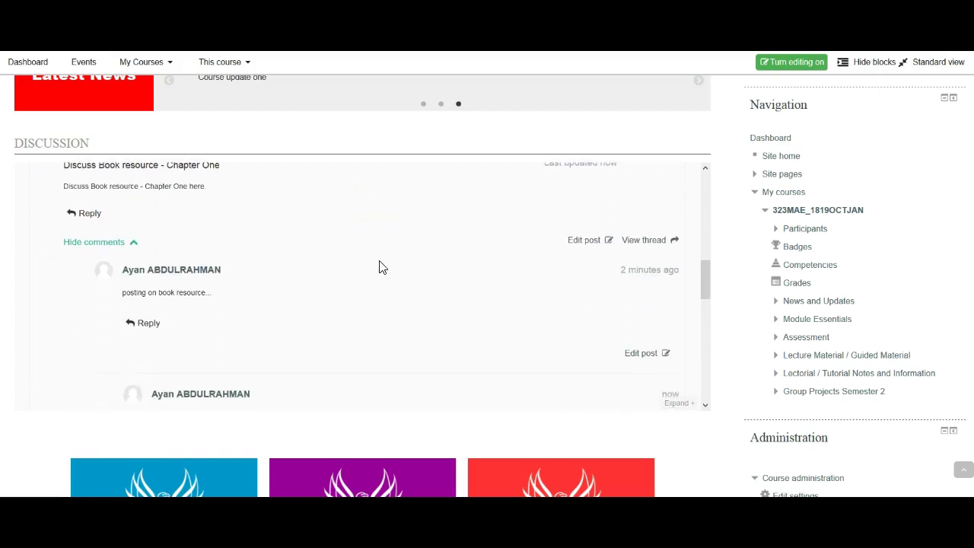
Step: Post the reply 'reply to your comment on the Moodle book...' under the Book resource comment
scroll(380, 266, down, 2)
click(147, 261)
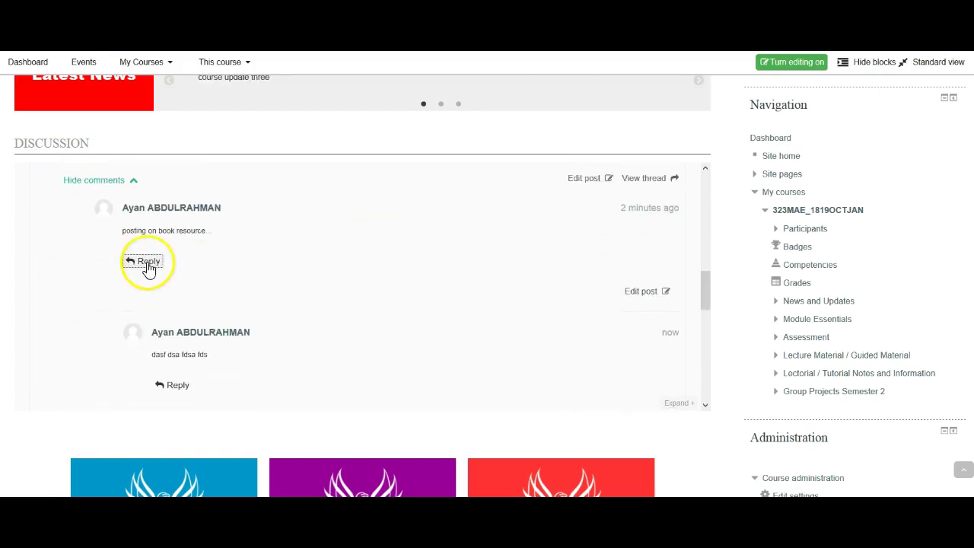
click(188, 311)
text(reply to your comment on the Moodle book...)
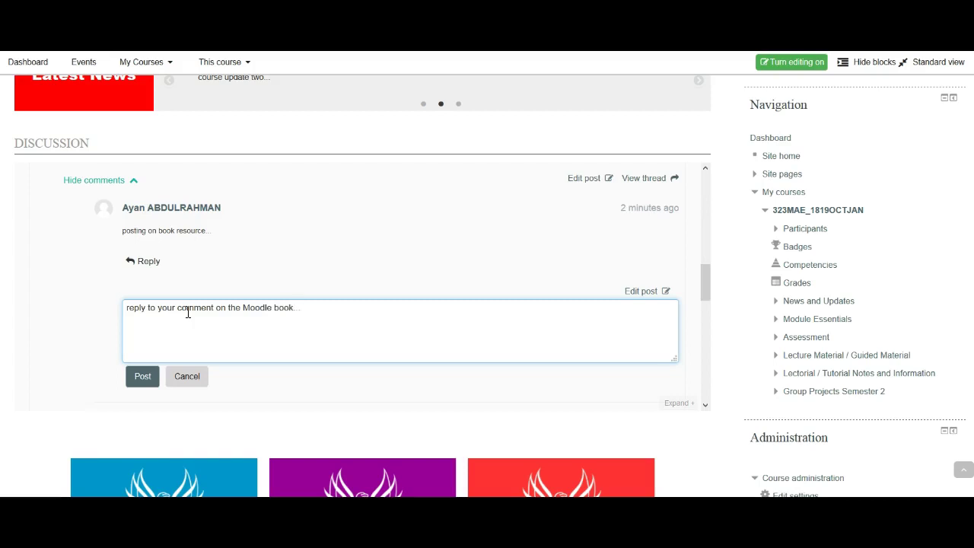
click(139, 381)
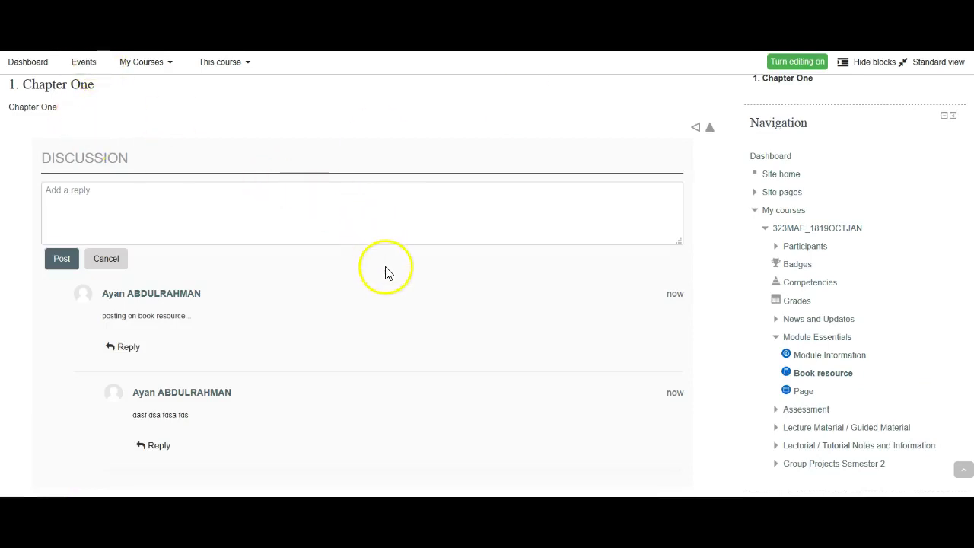
scroll(386, 272, down, 3)
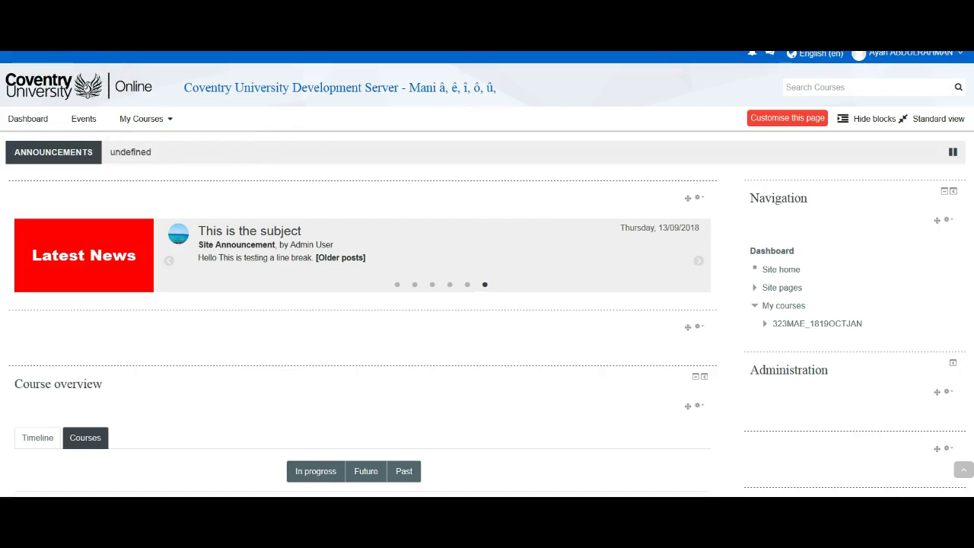
key(F5)
click(653, 256)
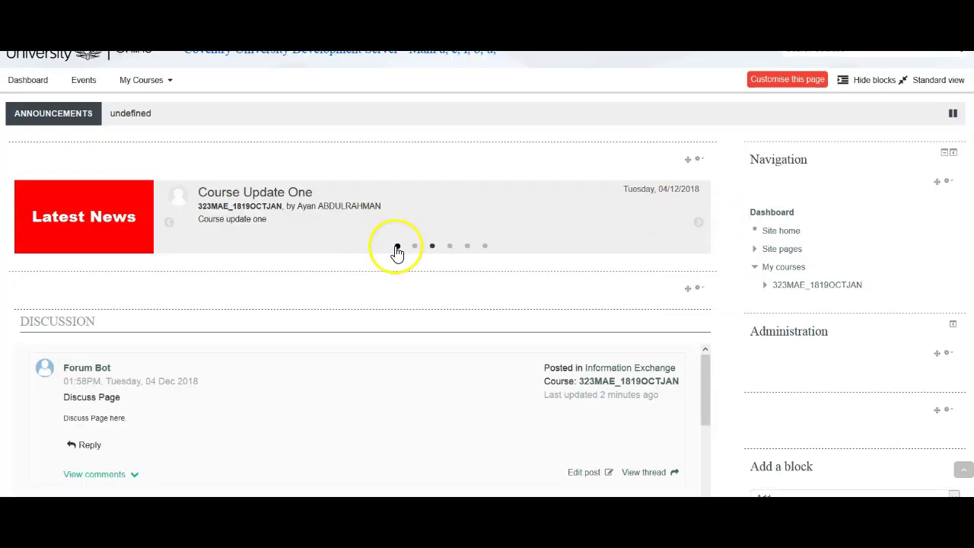
click(398, 246)
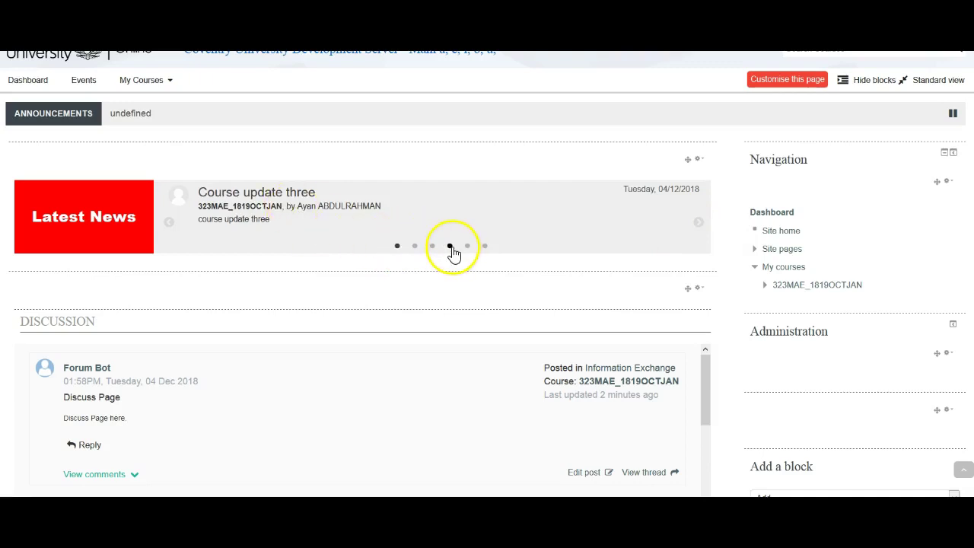
click(450, 246)
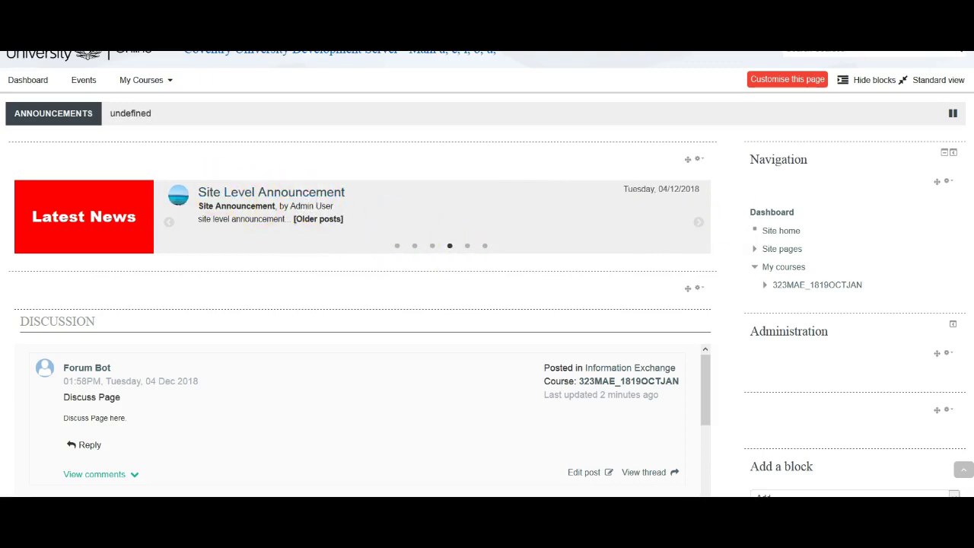
scroll(487, 304, down, 3)
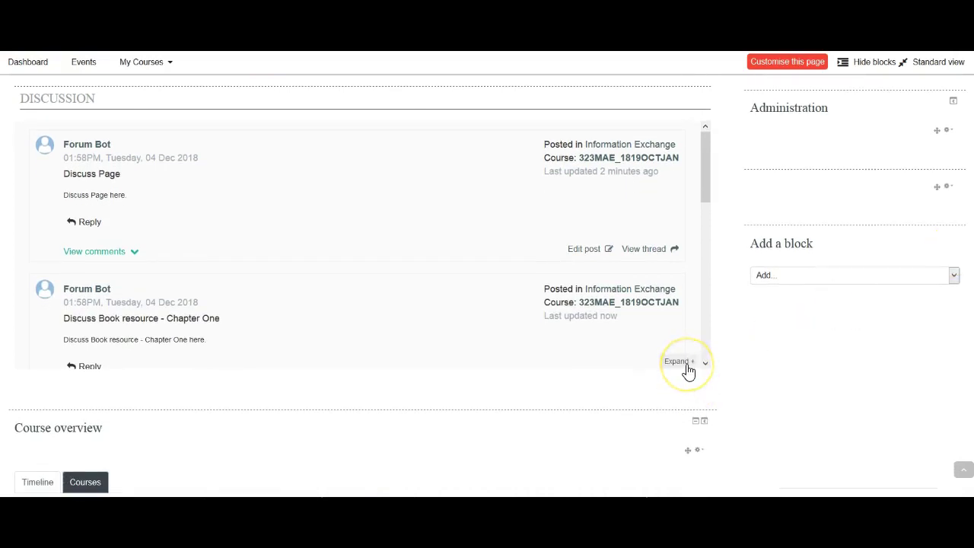
scroll(688, 371, down, 2)
mouse_move(704, 293)
mouse_down()
mouse_move(706, 184)
mouse_move(709, 331)
mouse_up()
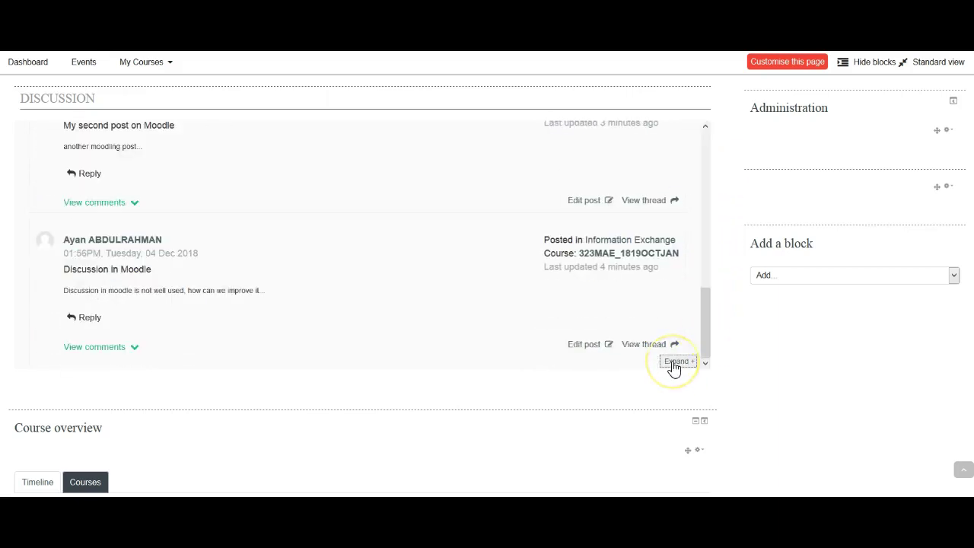
drag(705, 311, 700, 141)
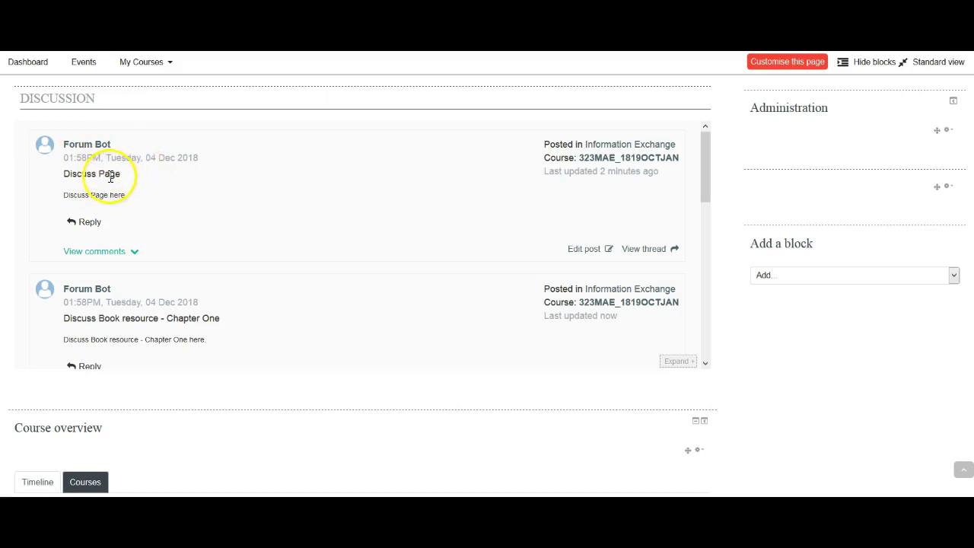
Step: Post 'reply from dashboard....' under the Discuss Page post and expand its comments
click(90, 223)
click(102, 246)
text(reply from dashboard....)
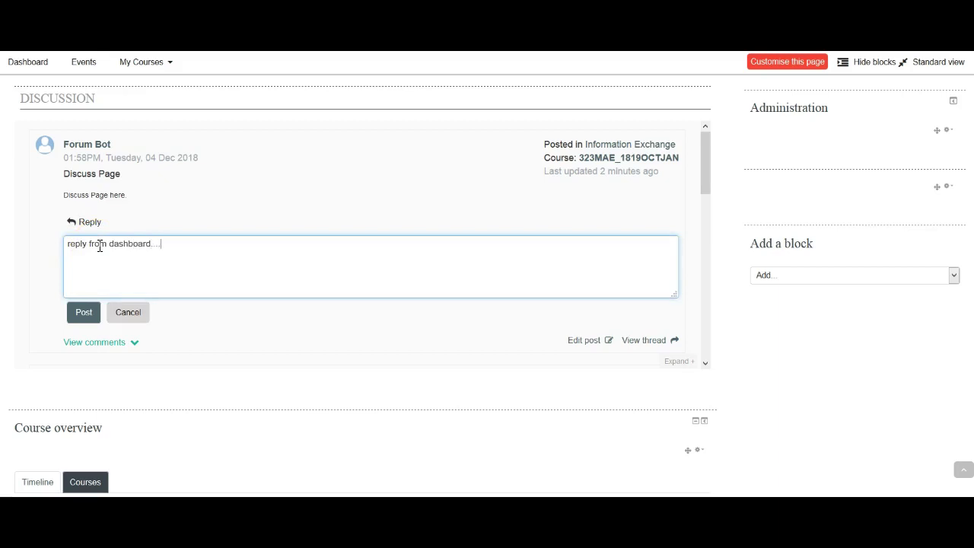
click(84, 312)
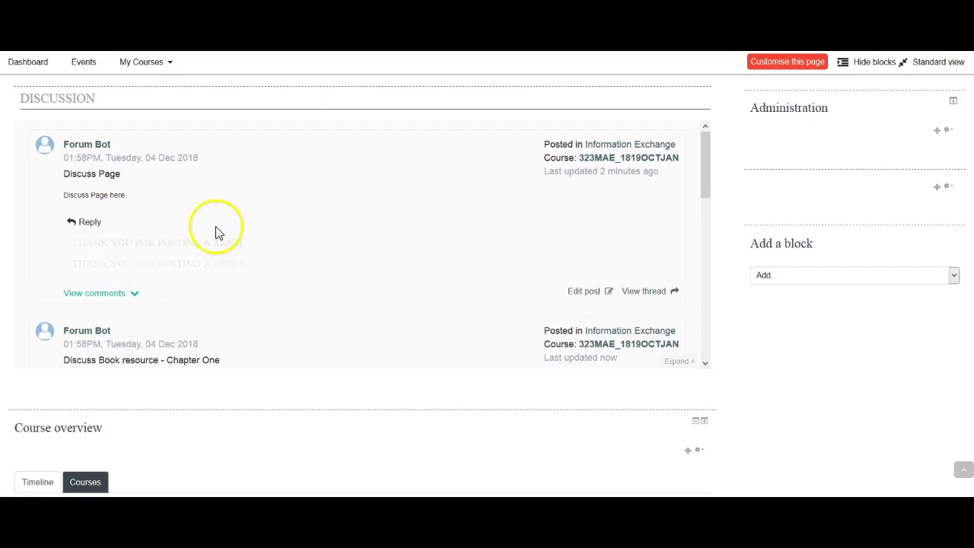
click(194, 251)
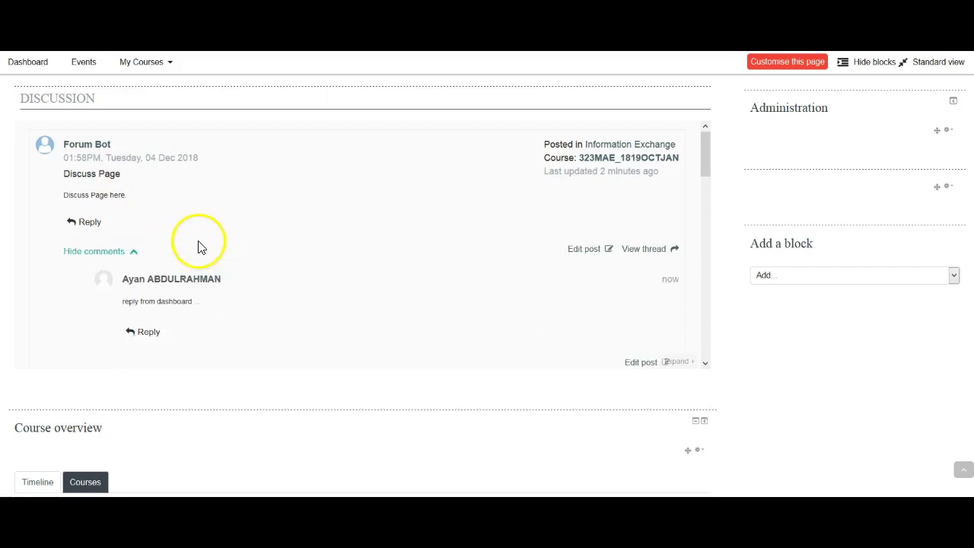
scroll(200, 247, down, 1)
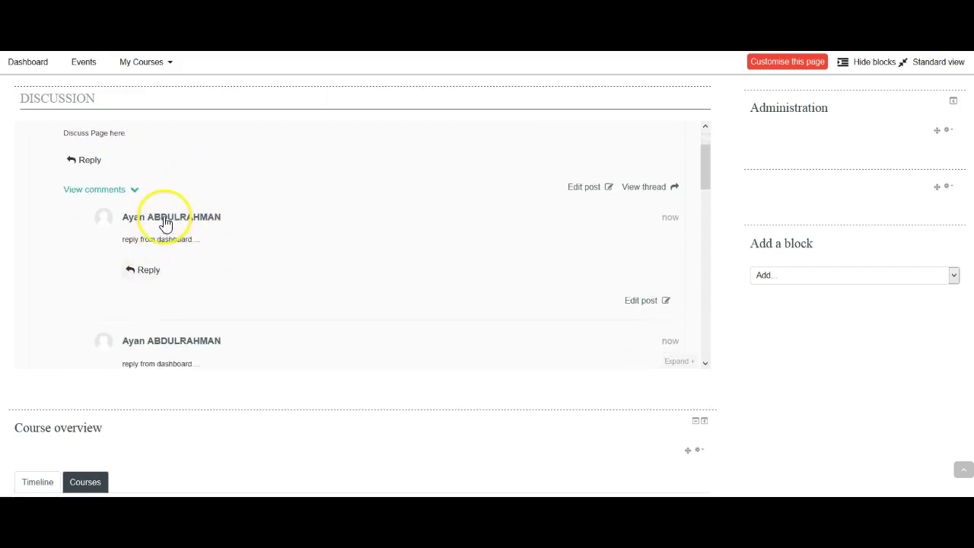
scroll(168, 213, up, 1)
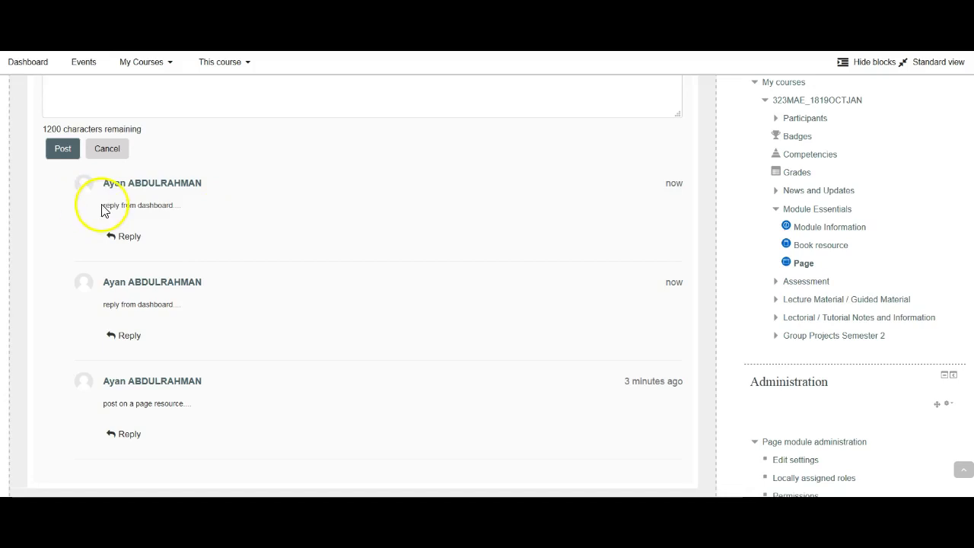
Step: Highlight the dashboard reply in the Page resource's Discussion block, then the page body text
drag(102, 209, 222, 218)
click(222, 218)
scroll(228, 215, up, 4)
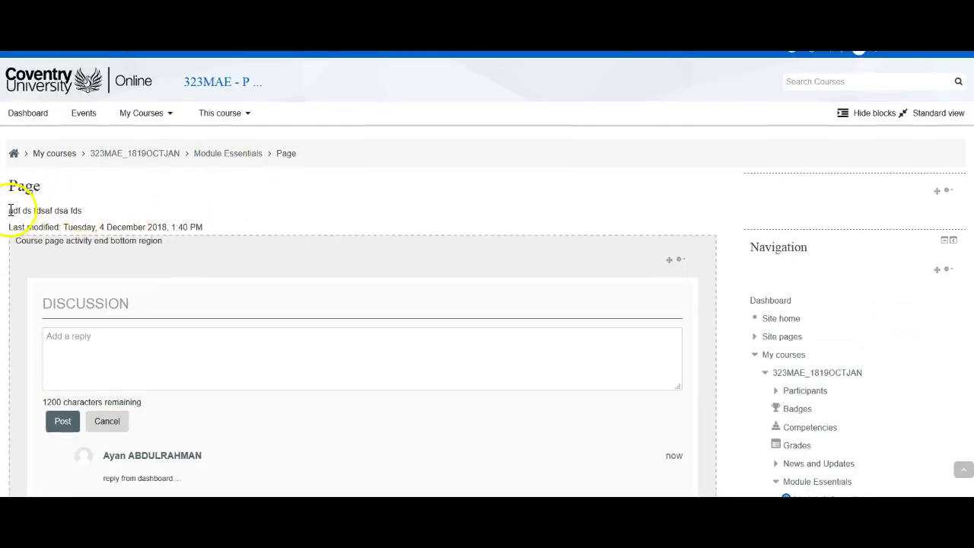
drag(9, 210, 152, 211)
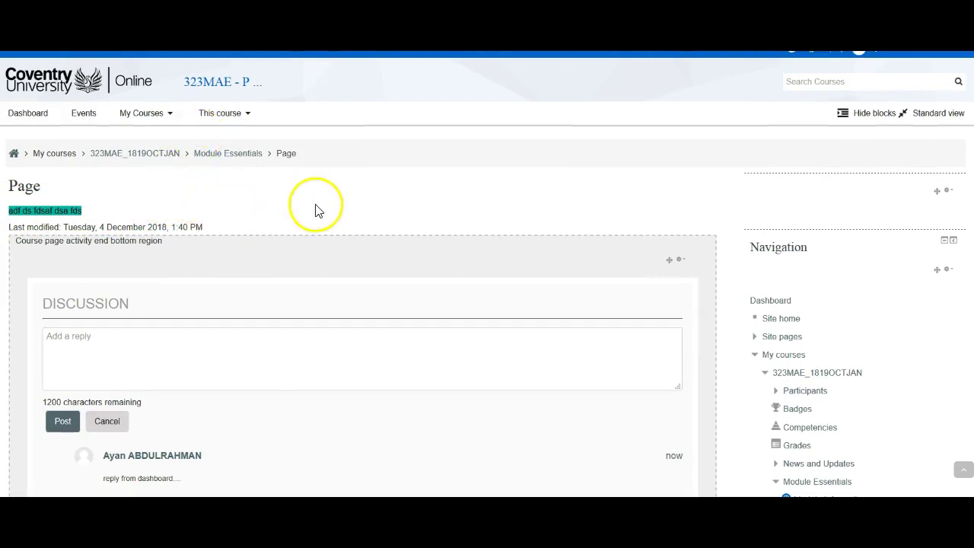
scroll(318, 211, down, 2)
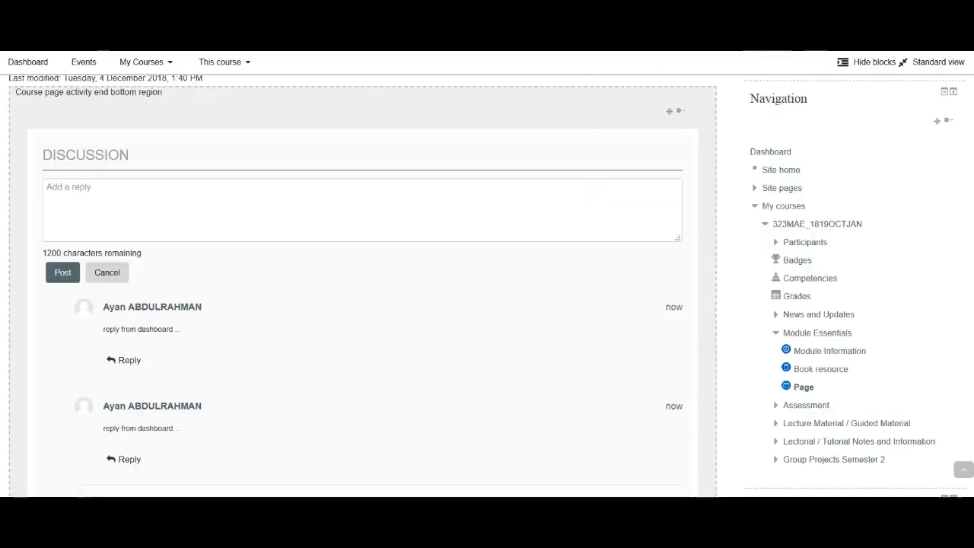
scroll(243, 213, up, 2)
scroll(206, 213, up, 1)
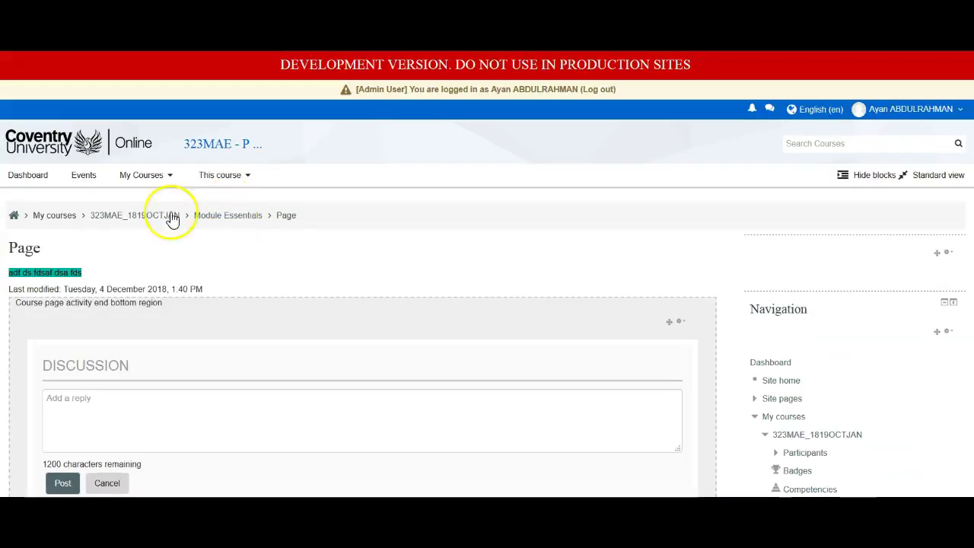
Step: Return to the 323MAE_1819OCTJAN course page and scroll down through its Discussion feed posts
click(124, 219)
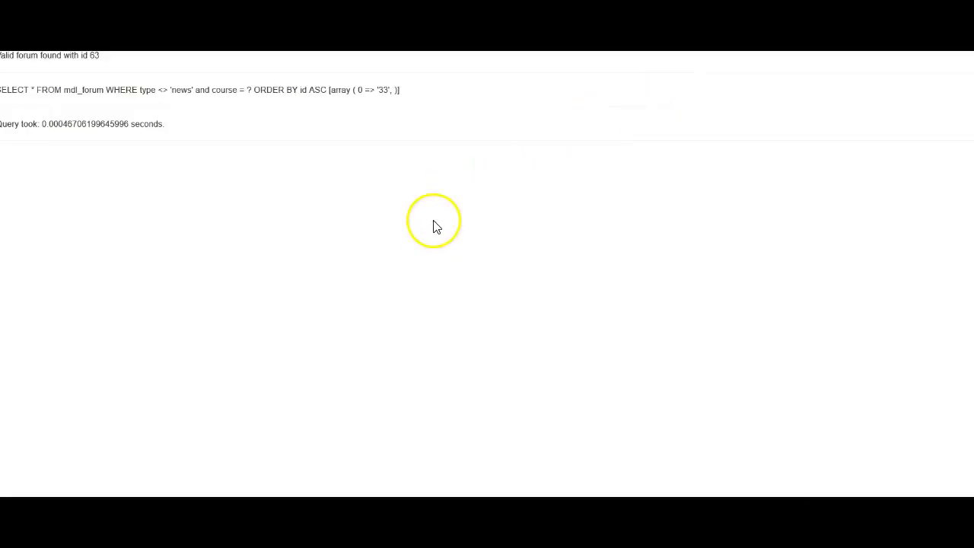
scroll(428, 236, down, 2)
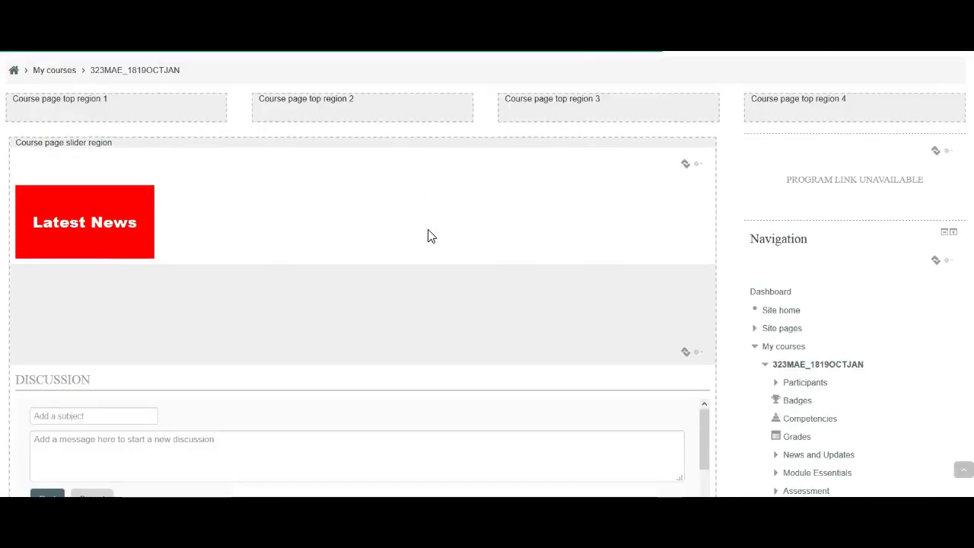
scroll(428, 190, down, 1)
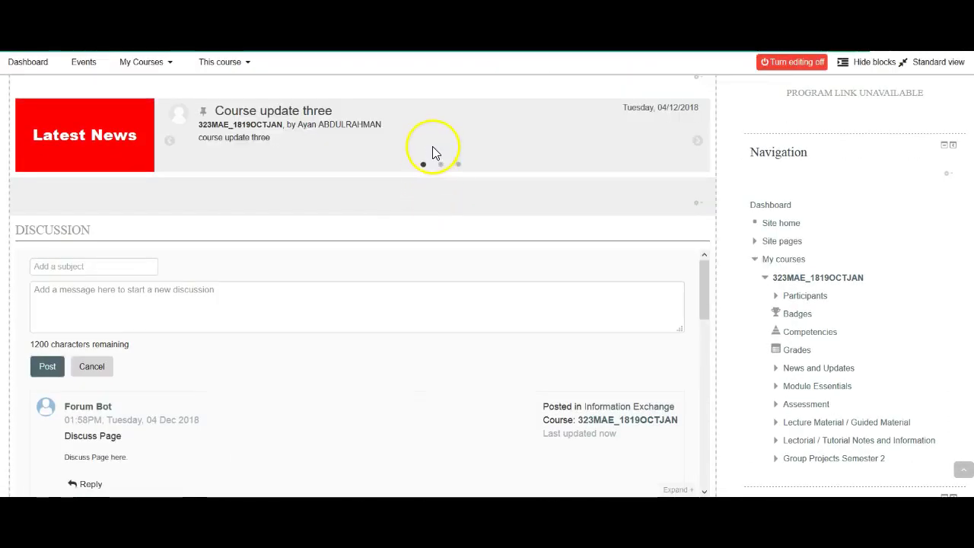
scroll(431, 163, down, 2)
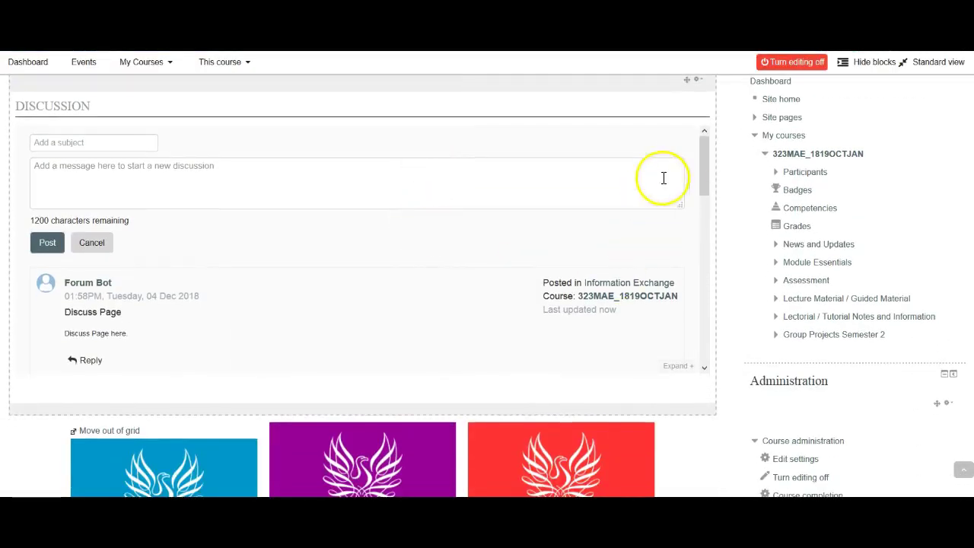
mouse_move(700, 155)
mouse_down()
mouse_move(701, 323)
mouse_move(702, 166)
mouse_up()
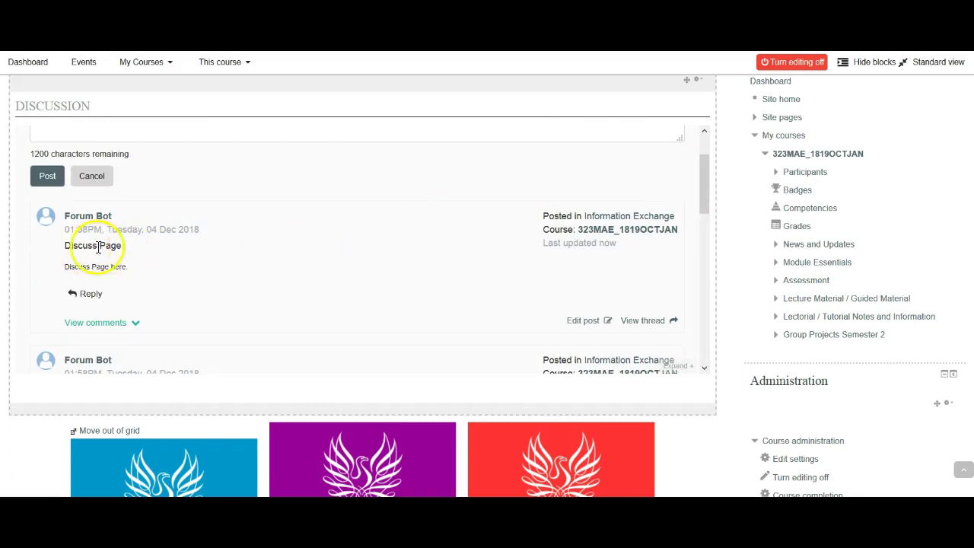
scroll(206, 235, down, 1)
scroll(207, 235, down, 2)
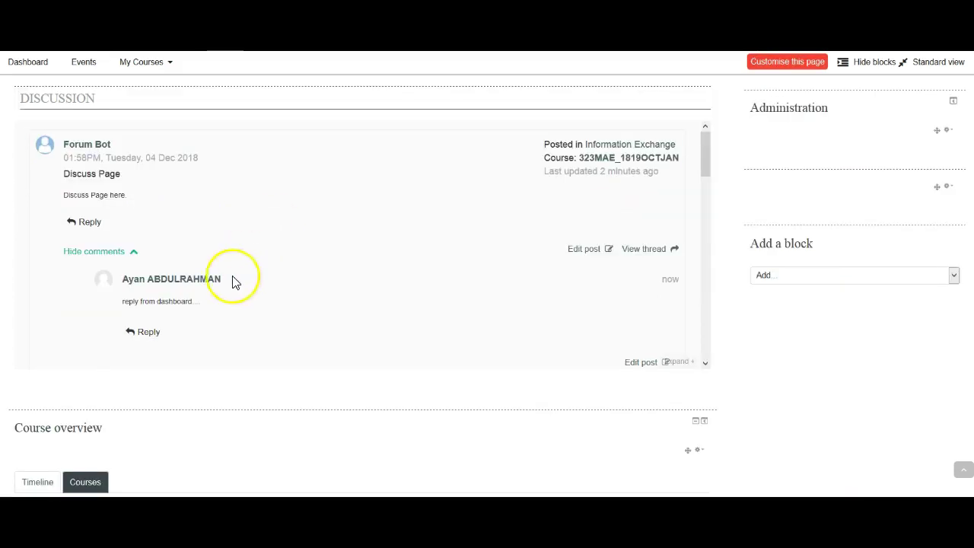
Step: Scroll the dashboard Discussion feed down to the Discuss Module Essentials post
scroll(206, 279, down, 1)
scroll(204, 277, down, 1)
scroll(204, 276, down, 3)
scroll(183, 289, down, 2)
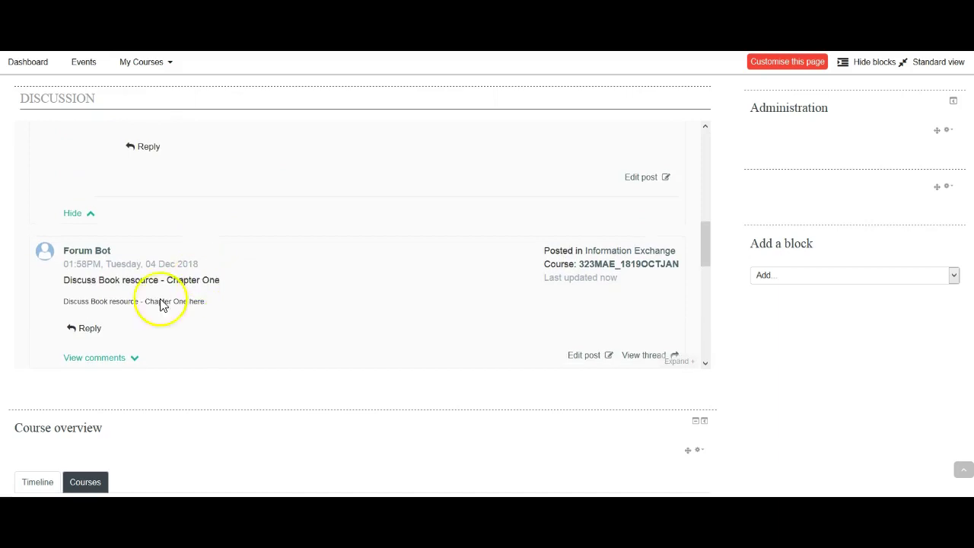
scroll(114, 320, down, 3)
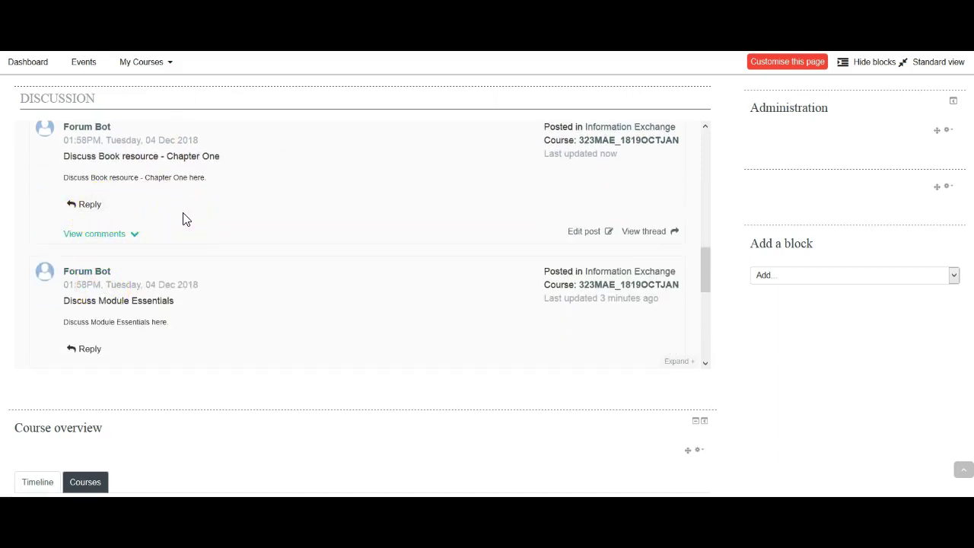
click(114, 446)
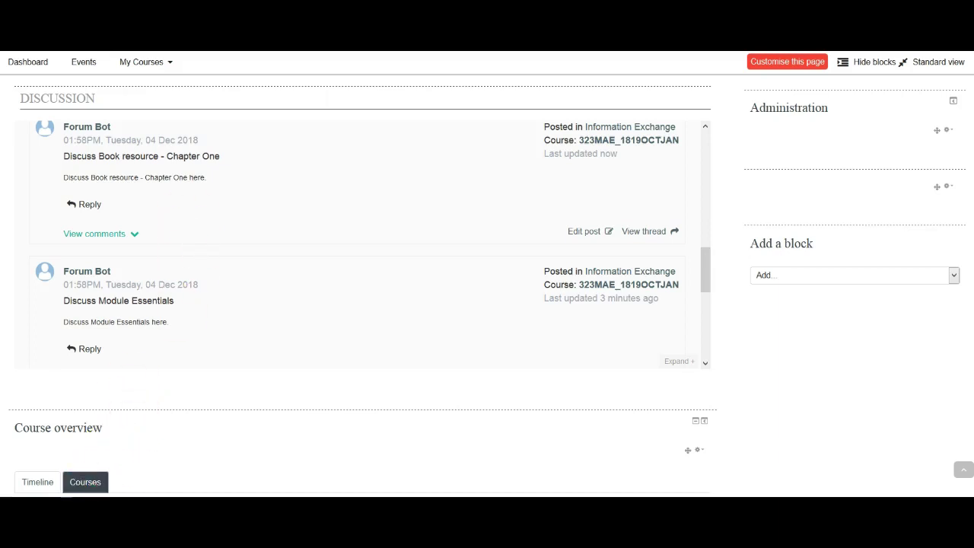